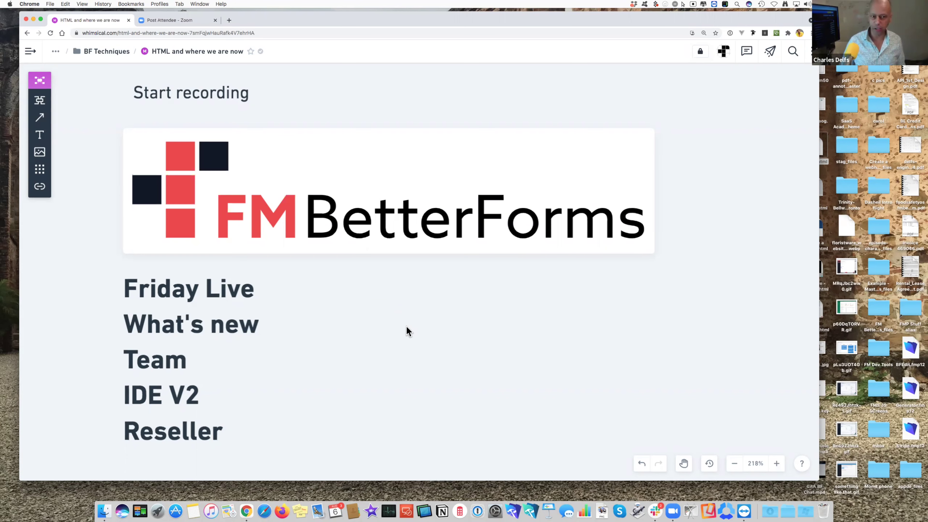
Switch to the BetterForms editor, open its global Dashboard and enlarge the browser window.
{"action": "scroll", "coordinate": [406, 329], "scroll_direction": "left", "scroll_amount": 5}
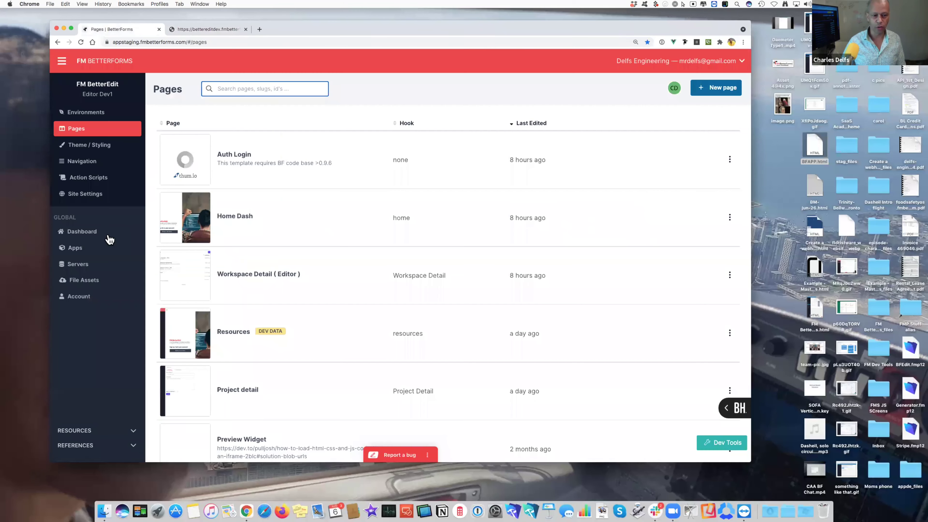
{"action": "left_click", "coordinate": [109, 237]}
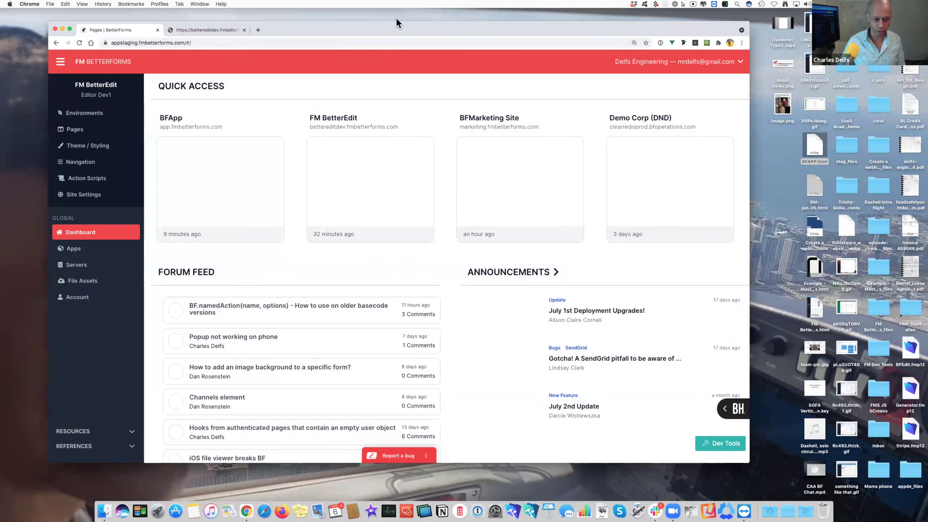
{"action": "left_click_drag", "start_coordinate": [397, 23], "coordinate": [395, 14]}
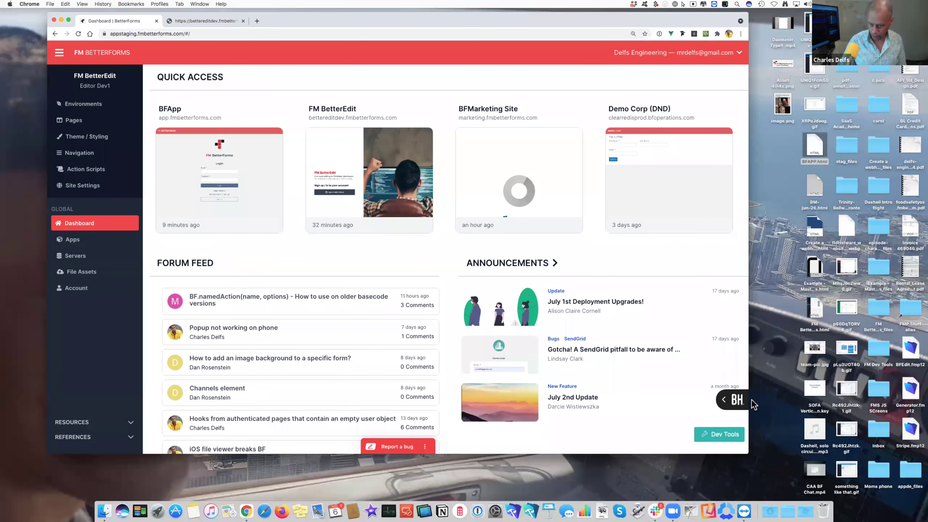
{"action": "left_click_drag", "start_coordinate": [748, 454], "coordinate": [848, 487]}
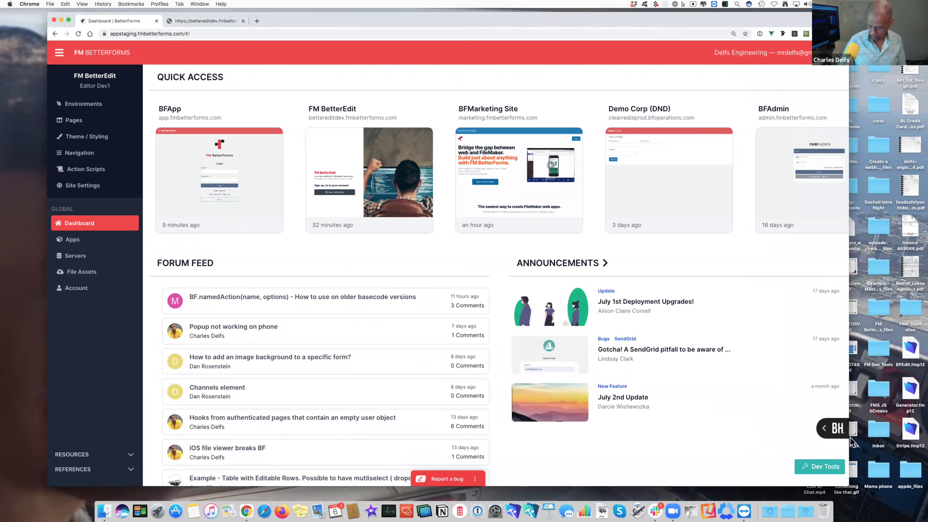
{"action": "key", "text": "XF86AudioRaiseVolume"}
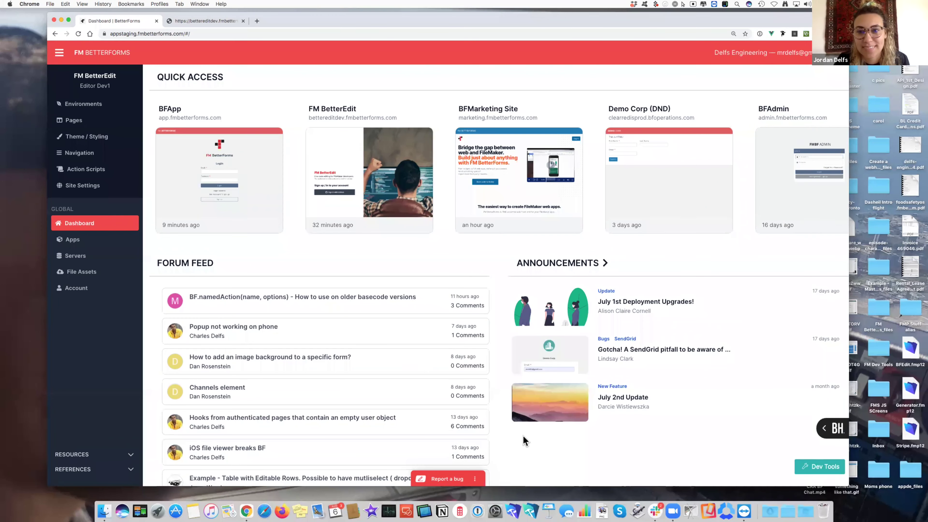
{"action": "left_click_drag", "start_coordinate": [638, 21], "coordinate": [630, 22]}
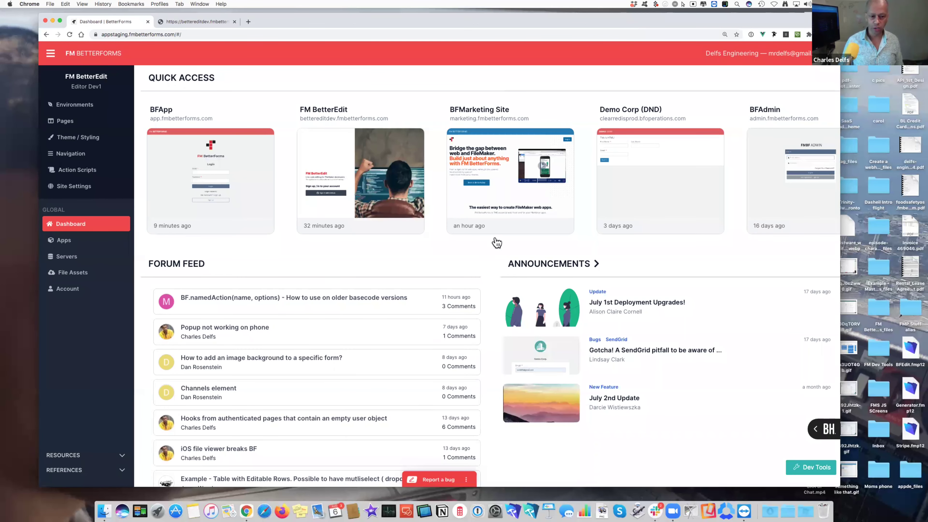
Look over the Dashboard and open the BFMarketing Site environments from quick access.
{"action": "scroll", "coordinate": [431, 335], "scroll_direction": "down", "scroll_amount": 1}
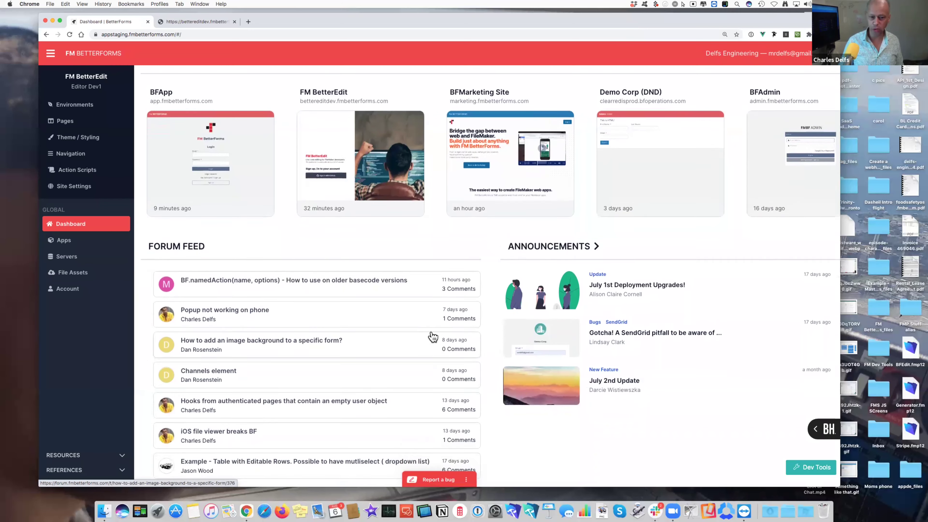
{"action": "scroll", "coordinate": [329, 314], "scroll_direction": "up", "scroll_amount": 1}
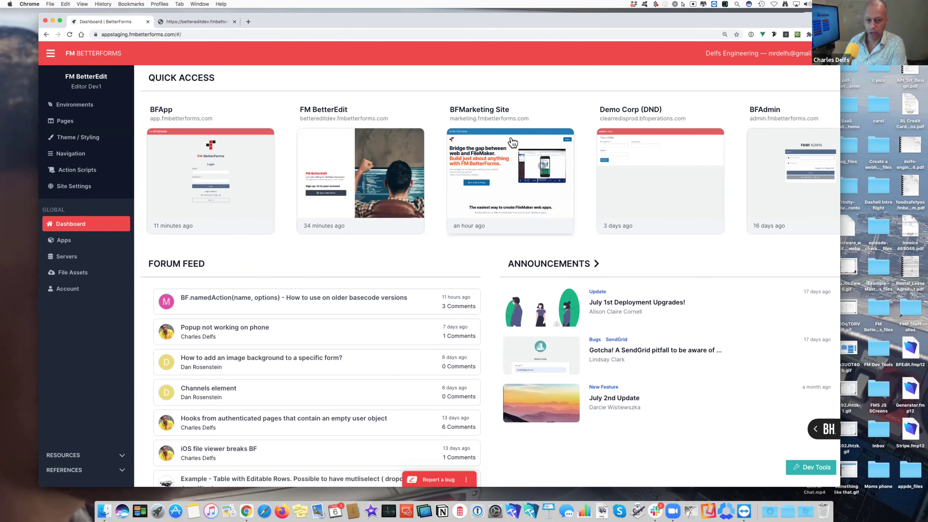
{"action": "left_click", "coordinate": [520, 157]}
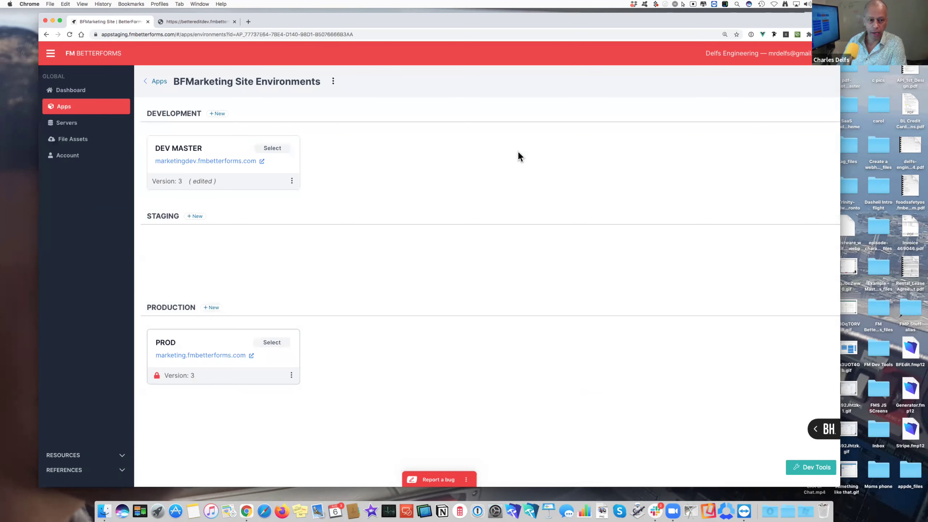
{"action": "left_click_drag", "start_coordinate": [379, 23], "coordinate": [379, 18]}
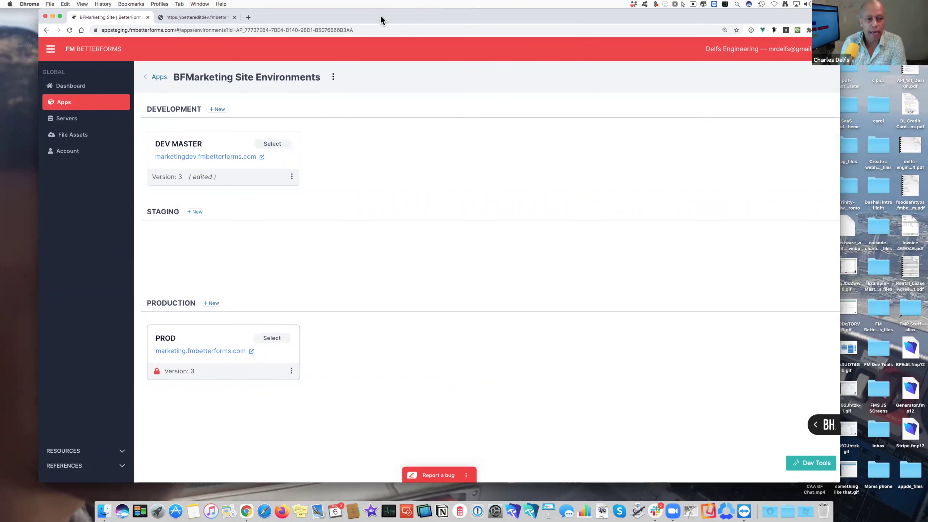
Open the global Apps list and look through all apps of the Delfs Engineering organization.
{"action": "left_click", "coordinate": [79, 106]}
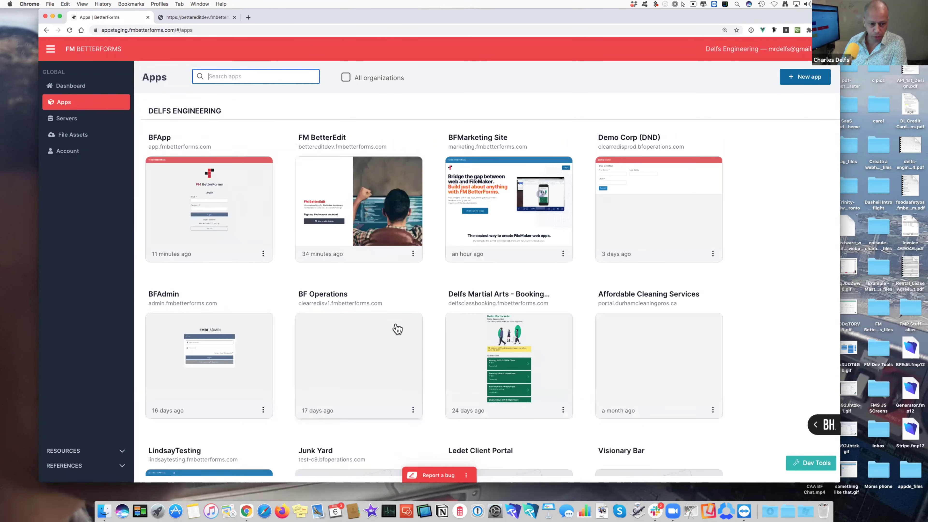
{"action": "scroll", "coordinate": [395, 328], "scroll_direction": "down", "scroll_amount": 2}
{"action": "scroll", "coordinate": [397, 329], "scroll_direction": "down", "scroll_amount": 8}
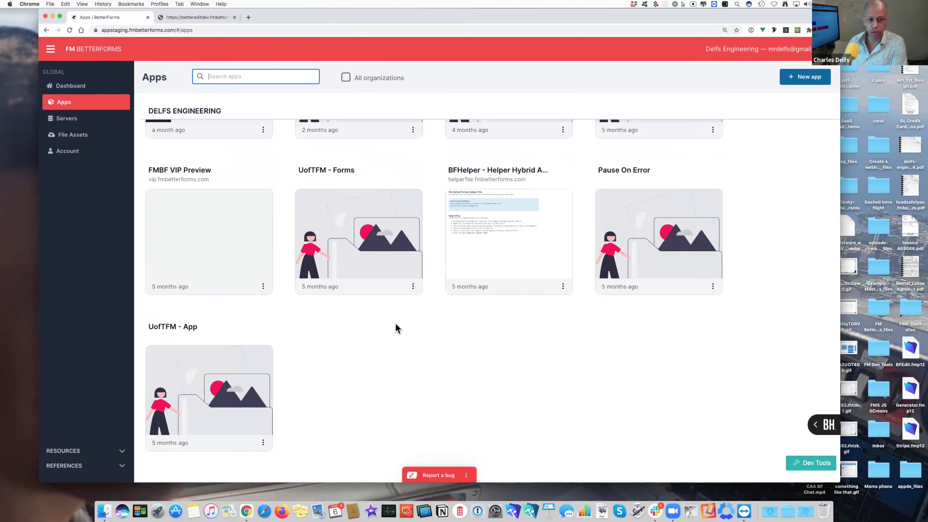
{"action": "scroll", "coordinate": [398, 329], "scroll_direction": "up", "scroll_amount": 10}
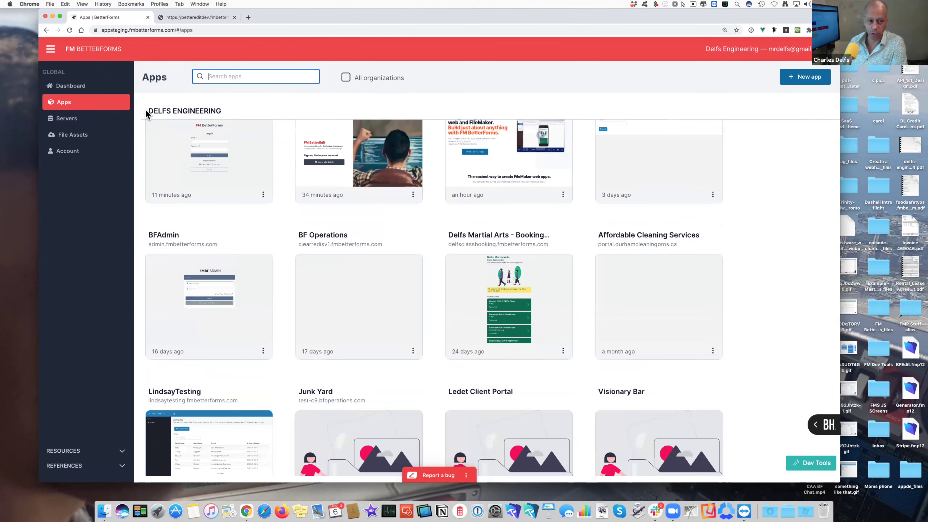
Show the apps of all organizations, look through the organization groups, and turn the all-organizations display off again.
{"action": "left_click", "coordinate": [346, 77]}
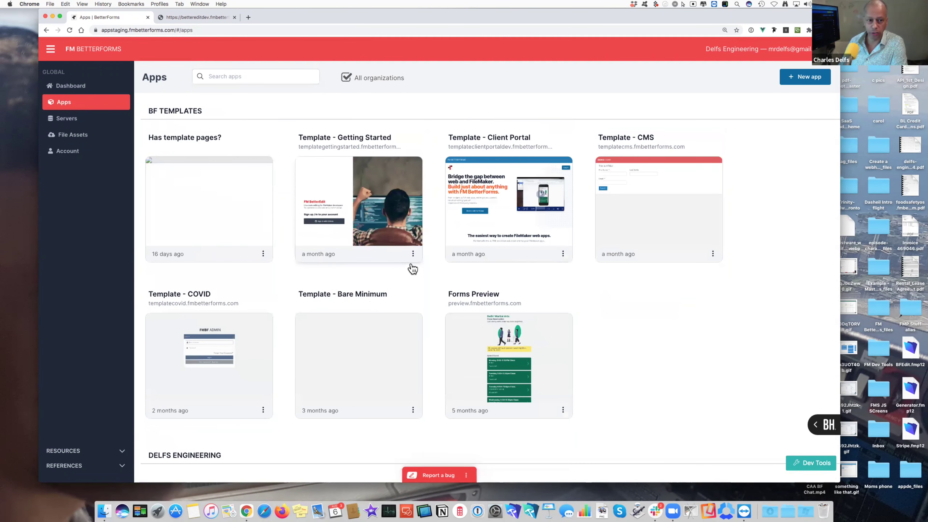
{"action": "scroll", "coordinate": [190, 365], "scroll_direction": "down", "scroll_amount": 2}
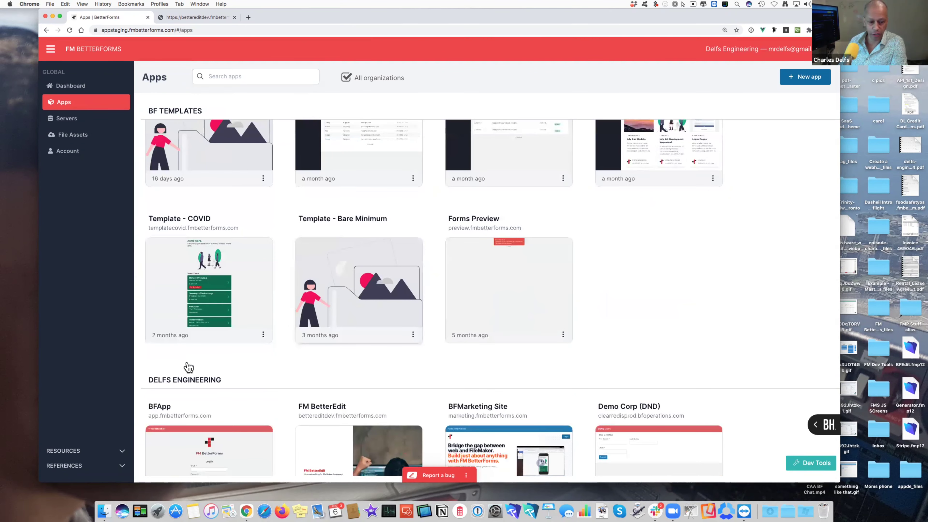
{"action": "scroll", "coordinate": [185, 360], "scroll_direction": "down", "scroll_amount": 15}
{"action": "scroll", "coordinate": [184, 358], "scroll_direction": "down", "scroll_amount": 12}
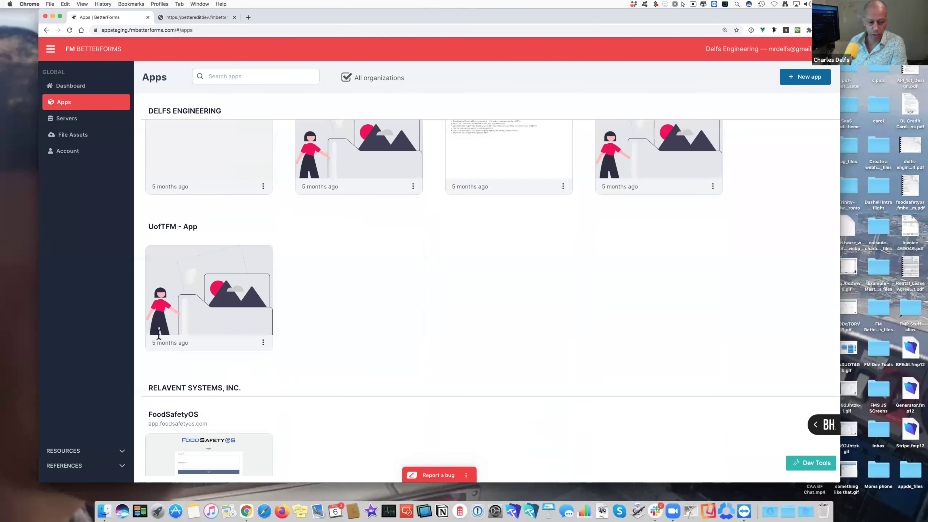
{"action": "scroll", "coordinate": [272, 333], "scroll_direction": "down", "scroll_amount": 8}
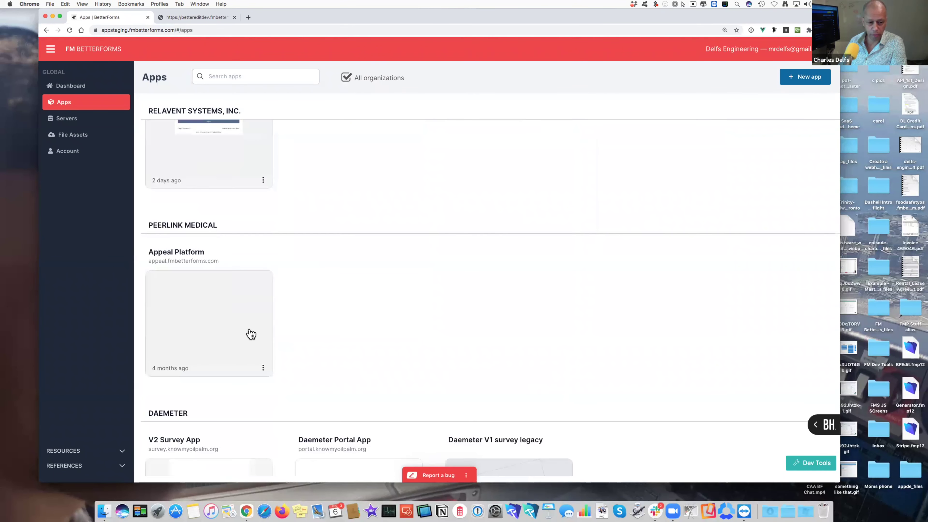
{"action": "scroll", "coordinate": [209, 404], "scroll_direction": "down", "scroll_amount": 1}
{"action": "scroll", "coordinate": [285, 390], "scroll_direction": "down", "scroll_amount": 12}
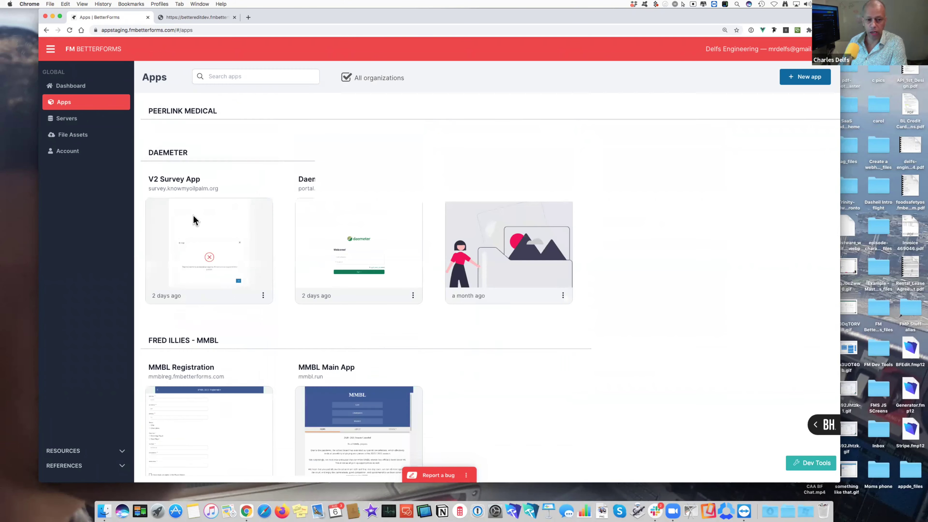
{"action": "scroll", "coordinate": [242, 331], "scroll_direction": "down", "scroll_amount": 10}
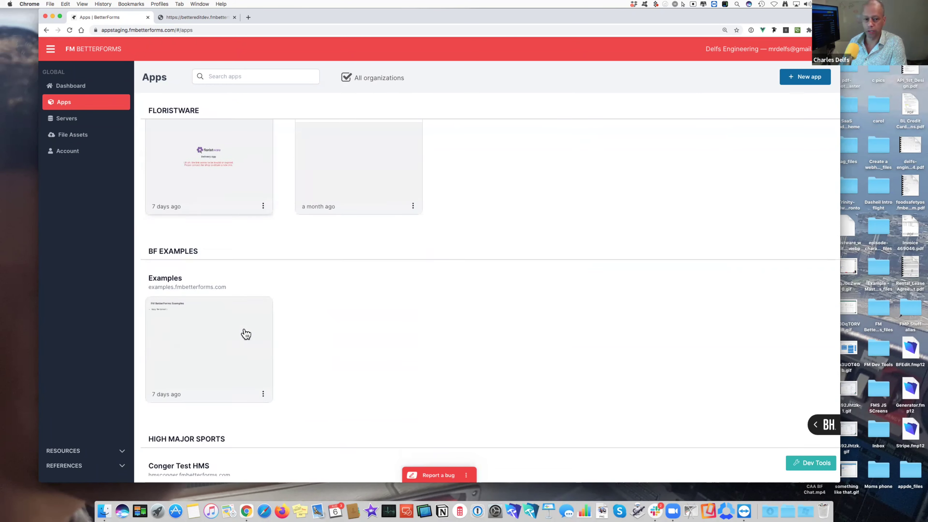
{"action": "scroll", "coordinate": [325, 241], "scroll_direction": "up", "scroll_amount": 4}
{"action": "scroll", "coordinate": [326, 241], "scroll_direction": "up", "scroll_amount": 6}
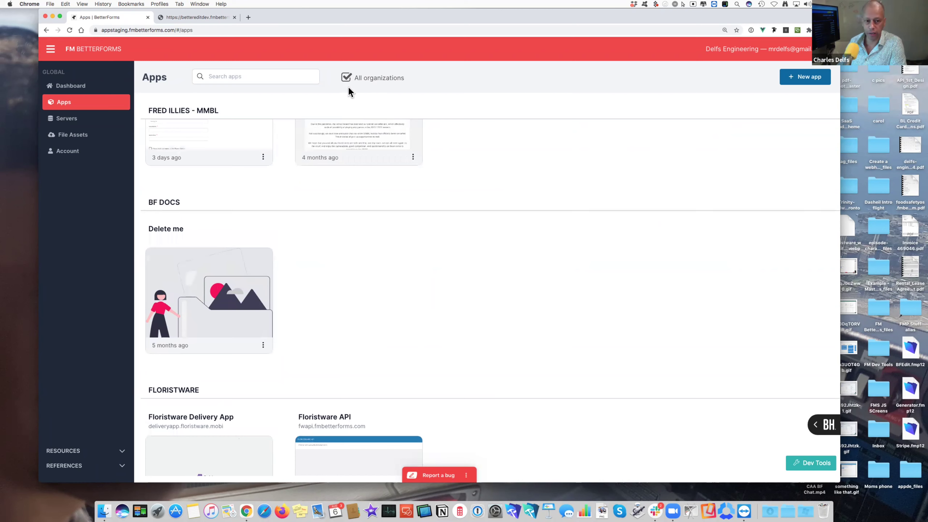
{"action": "left_click", "coordinate": [347, 74]}
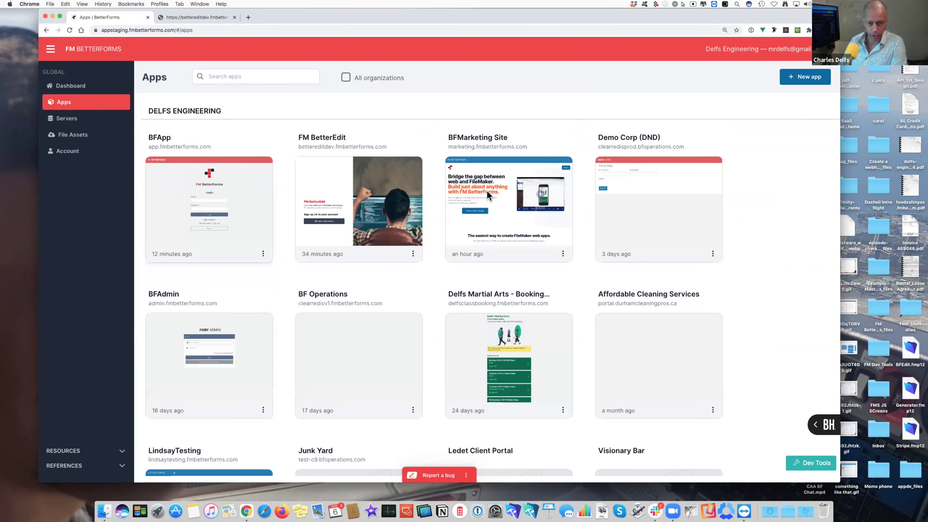
Open the BFMarketing Site environments, open the DEV MASTER site in its own tab, and view that environment's version and edit details.
{"action": "left_click", "coordinate": [487, 190]}
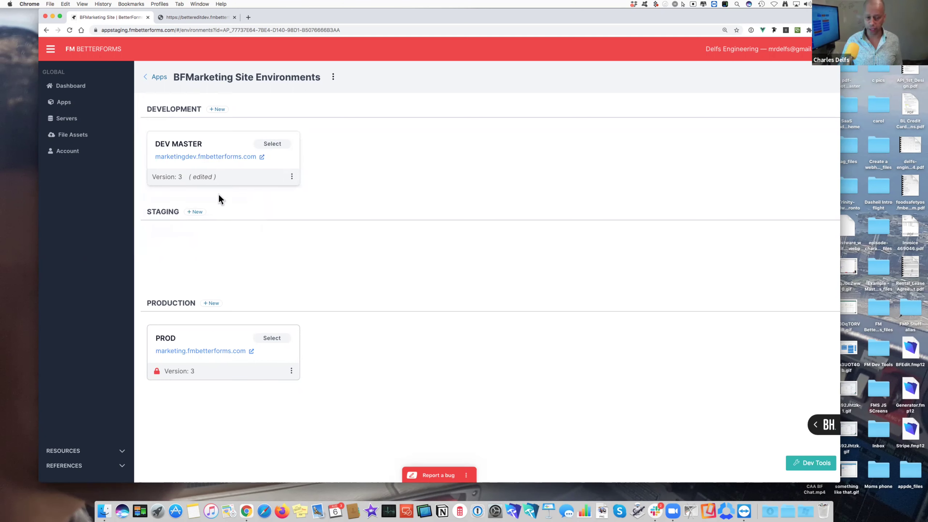
{"action": "mouse_move", "coordinate": [205, 177]}
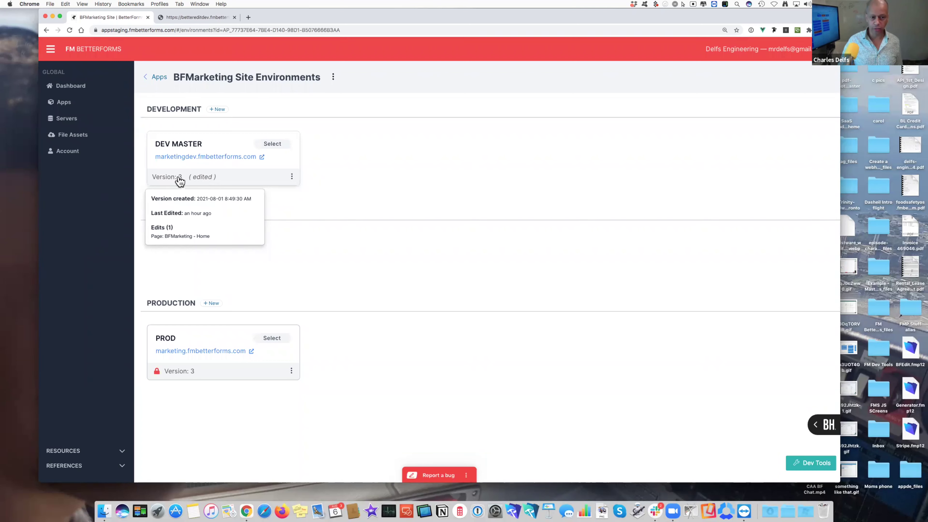
{"action": "left_click", "coordinate": [212, 157]}
{"action": "left_click", "coordinate": [123, 20]}
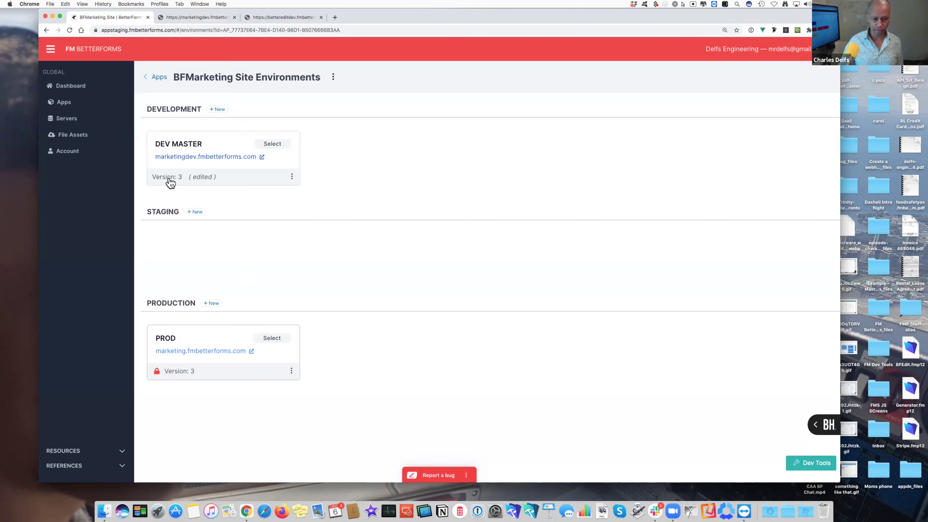
{"action": "mouse_move", "coordinate": [181, 375]}
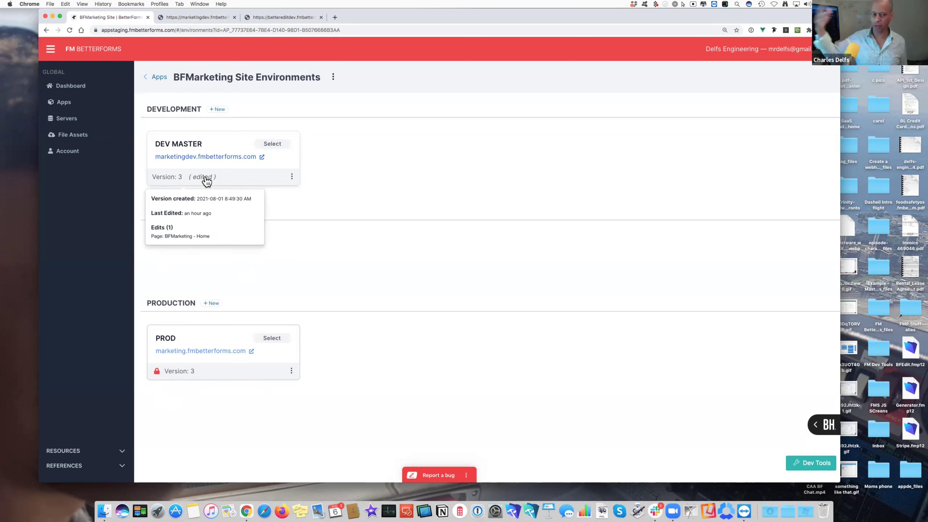
Switch to the development marketing site and examine its home page from the header to the testimonials at the end.
{"action": "left_click", "coordinate": [214, 17]}
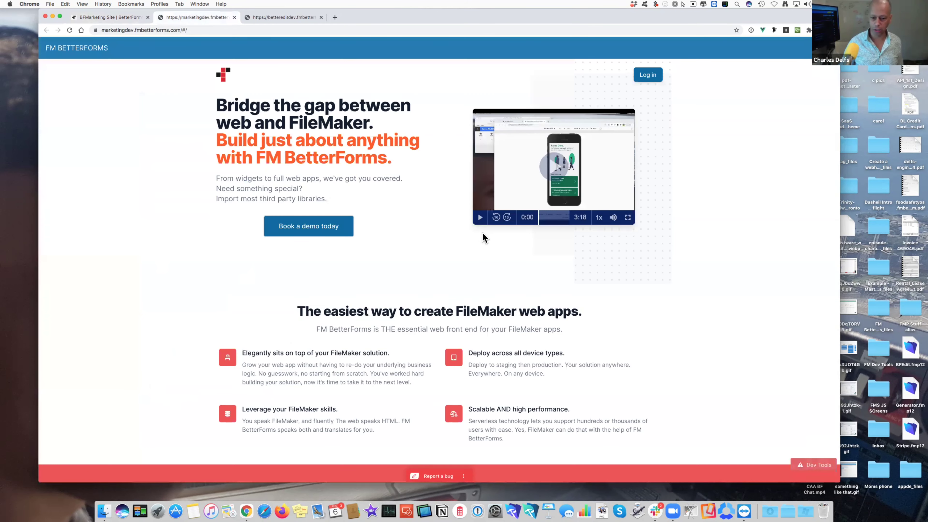
{"action": "scroll", "coordinate": [483, 234], "scroll_direction": "down", "scroll_amount": 3}
{"action": "scroll", "coordinate": [483, 236], "scroll_direction": "down", "scroll_amount": 2}
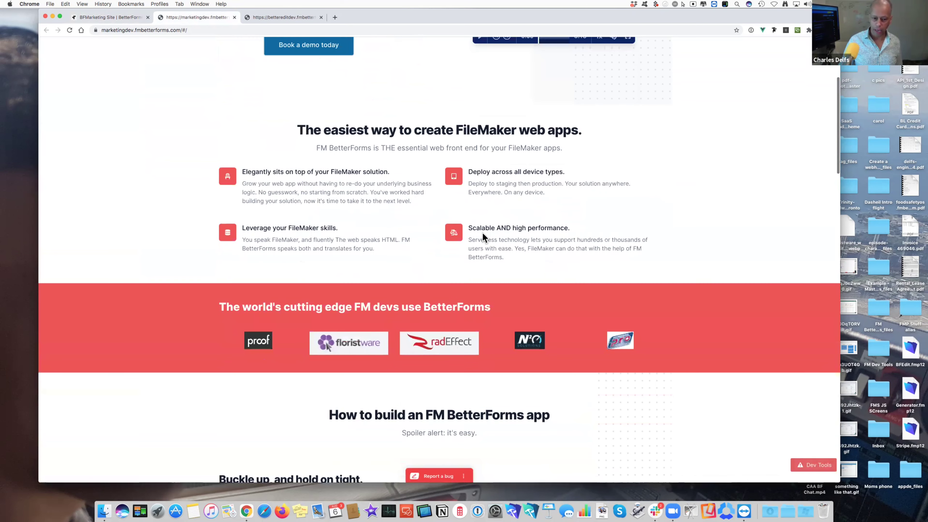
{"action": "scroll", "coordinate": [482, 233], "scroll_direction": "down", "scroll_amount": 5}
{"action": "scroll", "coordinate": [483, 236], "scroll_direction": "up", "scroll_amount": 10}
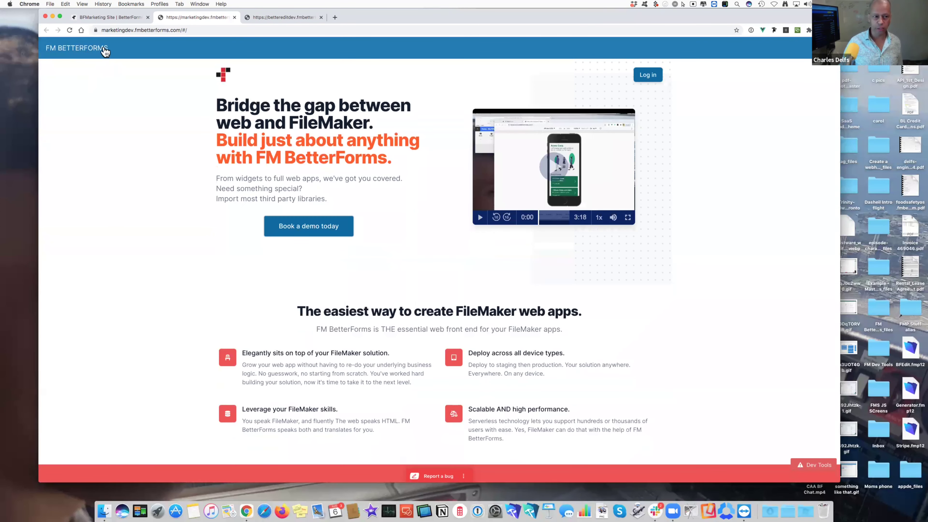
{"action": "scroll", "coordinate": [602, 161], "scroll_direction": "down", "scroll_amount": 1}
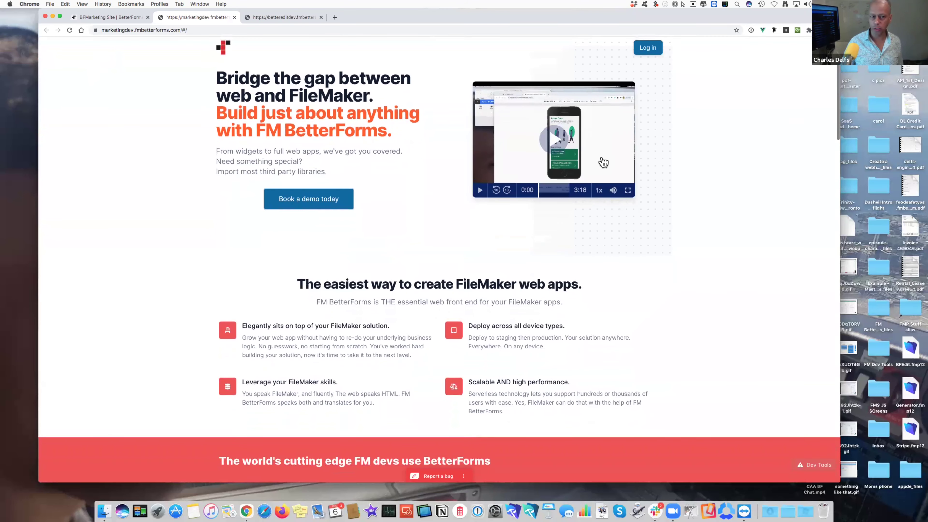
{"action": "scroll", "coordinate": [602, 162], "scroll_direction": "down", "scroll_amount": 10}
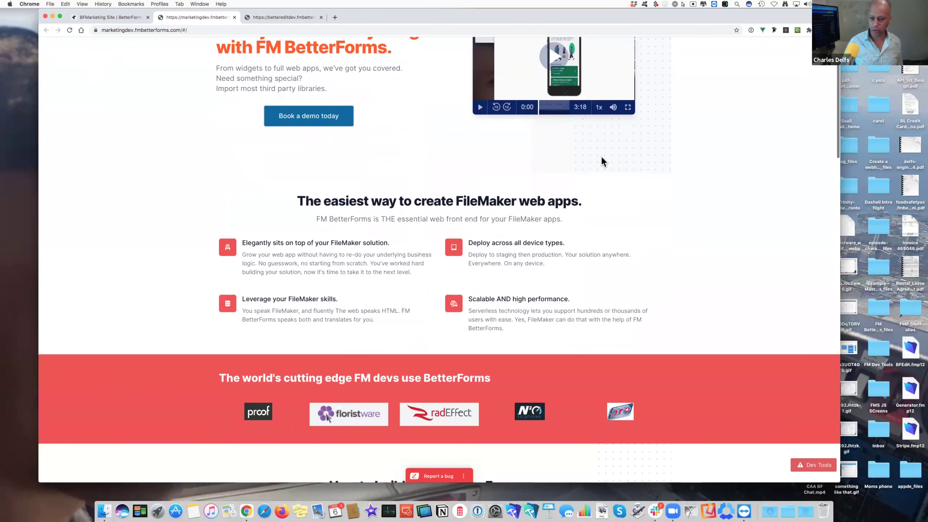
{"action": "scroll", "coordinate": [601, 157], "scroll_direction": "down", "scroll_amount": 12}
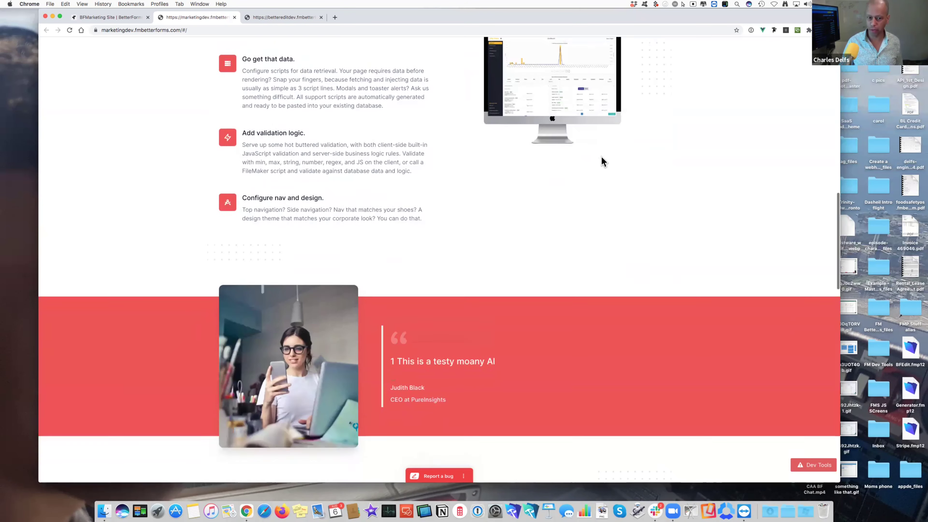
{"action": "scroll", "coordinate": [601, 157], "scroll_direction": "down", "scroll_amount": 4}
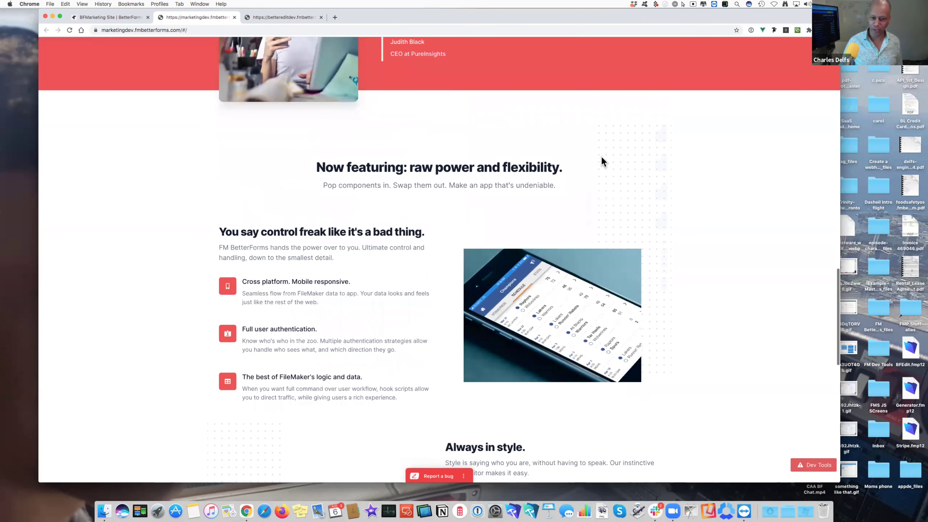
{"action": "scroll", "coordinate": [601, 157], "scroll_direction": "down", "scroll_amount": 2}
{"action": "scroll", "coordinate": [601, 157], "scroll_direction": "down", "scroll_amount": 8}
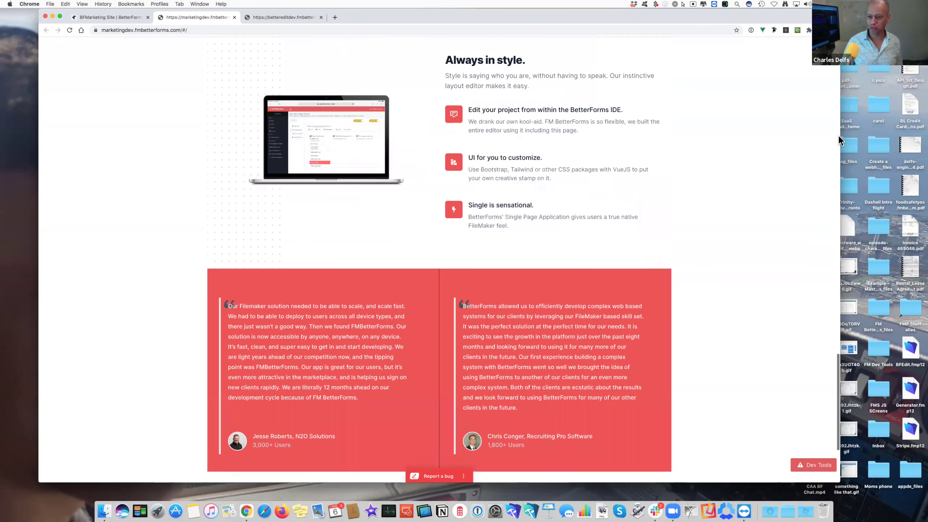
Check the marketing page's responsive layout by narrowing the browser window to phone width and widening it again.
{"action": "left_click_drag", "start_coordinate": [838, 135], "coordinate": [830, 134]}
{"action": "left_click_drag", "start_coordinate": [455, 128], "coordinate": [243, 122]}
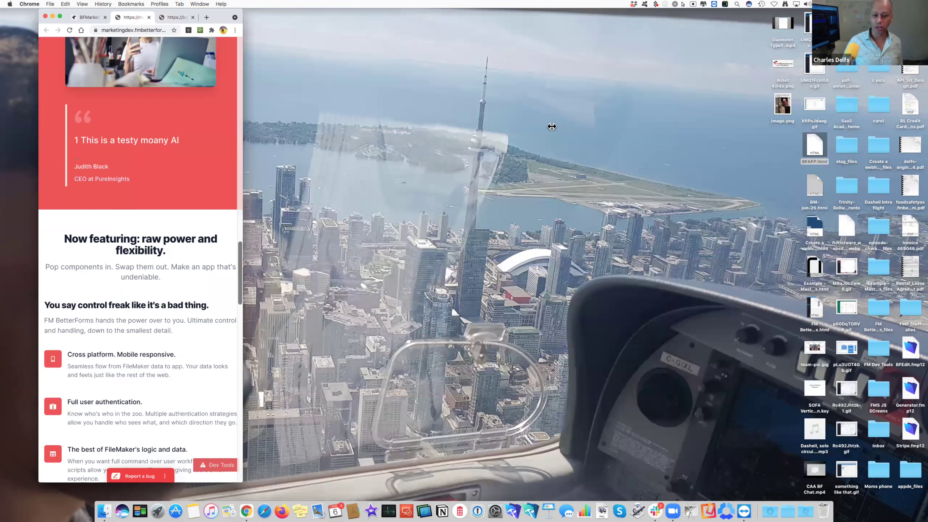
{"action": "left_click_drag", "start_coordinate": [697, 130], "coordinate": [853, 130]}
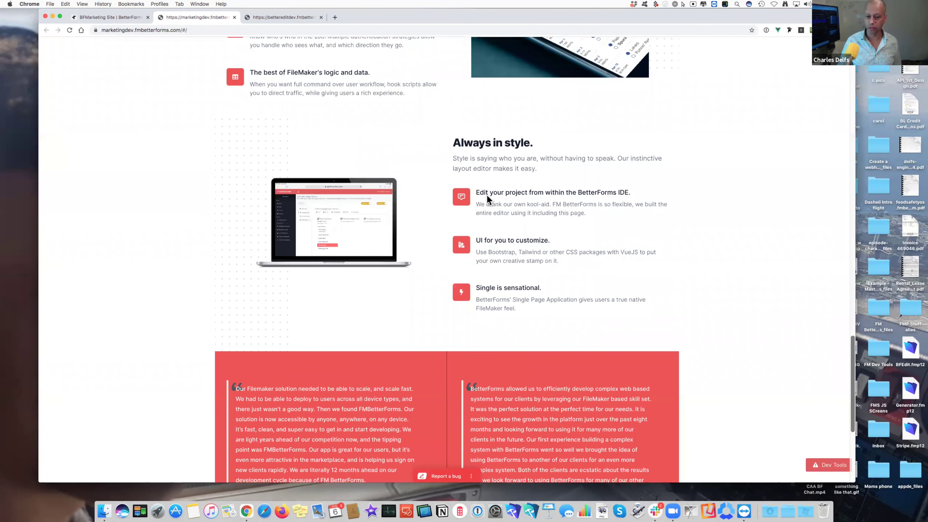
Review the development marketing page alongside the BFMarketing Site environments, finishing on the environments overview.
{"action": "scroll", "coordinate": [488, 199], "scroll_direction": "down", "scroll_amount": 5}
{"action": "scroll", "coordinate": [366, 166], "scroll_direction": "up", "scroll_amount": 6}
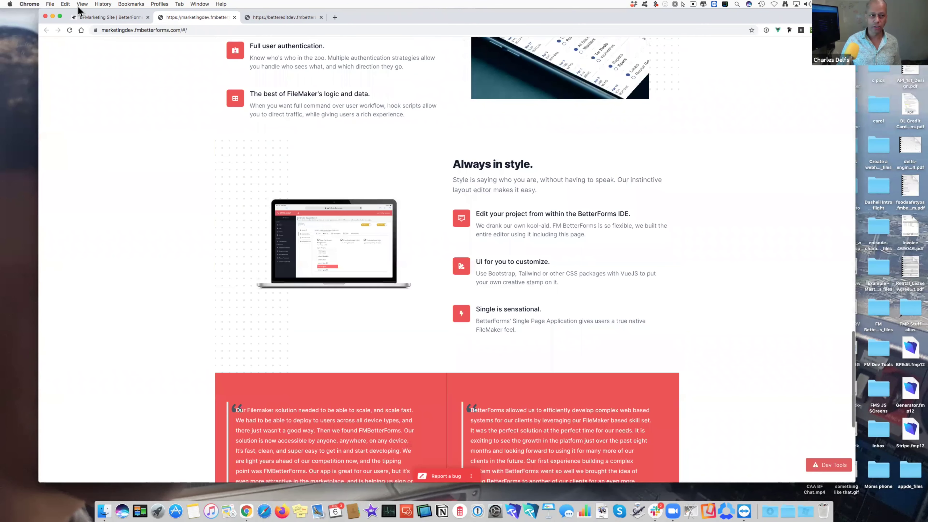
{"action": "left_click", "coordinate": [104, 17]}
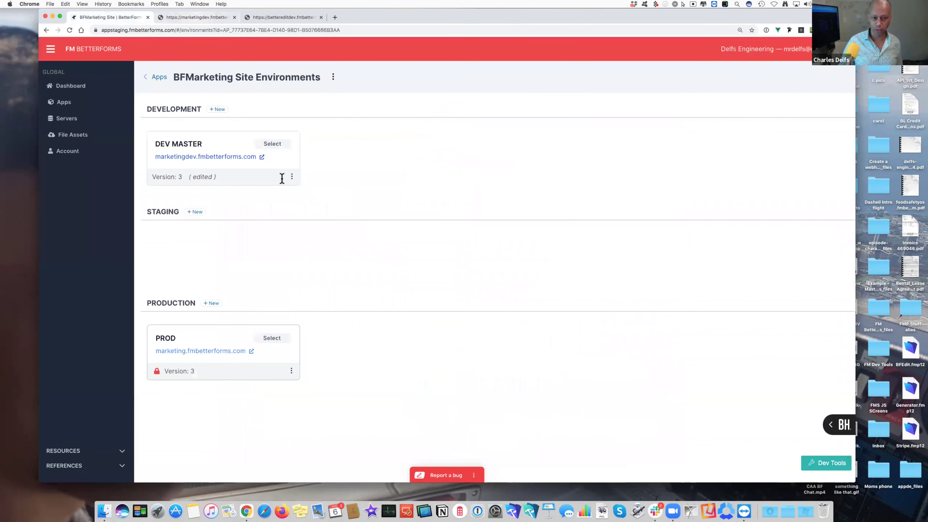
{"action": "key", "text": "ctrl+Tab"}
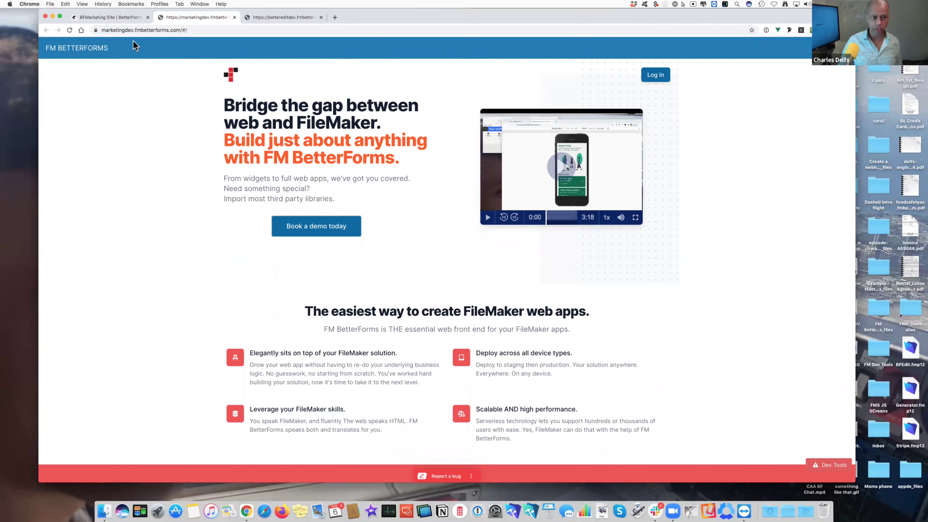
{"action": "left_click", "coordinate": [121, 17]}
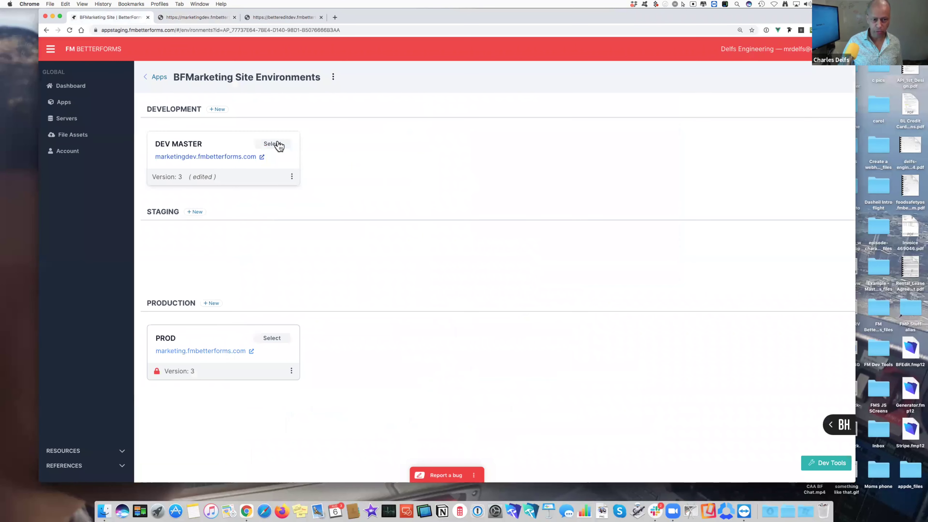
Select the DEV MASTER environment and open the header HTML of its BFMarketing - Home page in the HTML editor.
{"action": "left_click", "coordinate": [279, 146]}
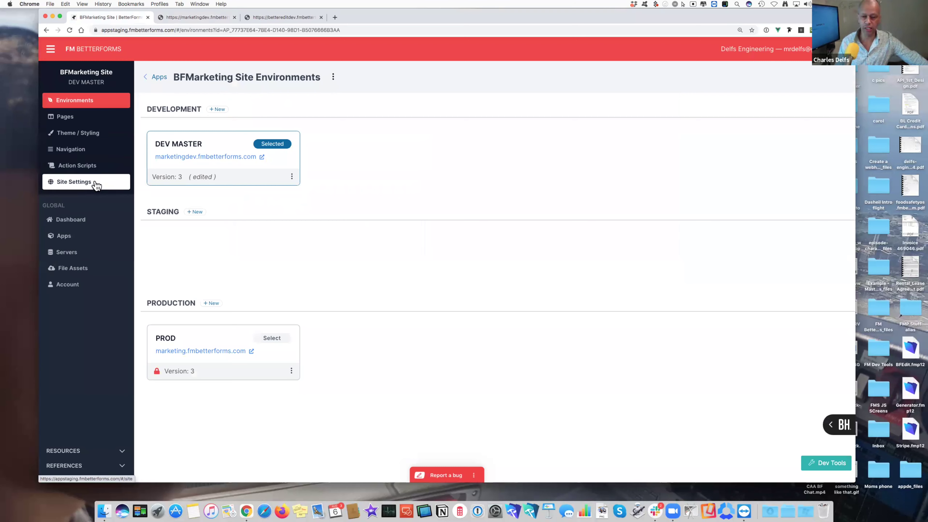
{"action": "left_click", "coordinate": [91, 122]}
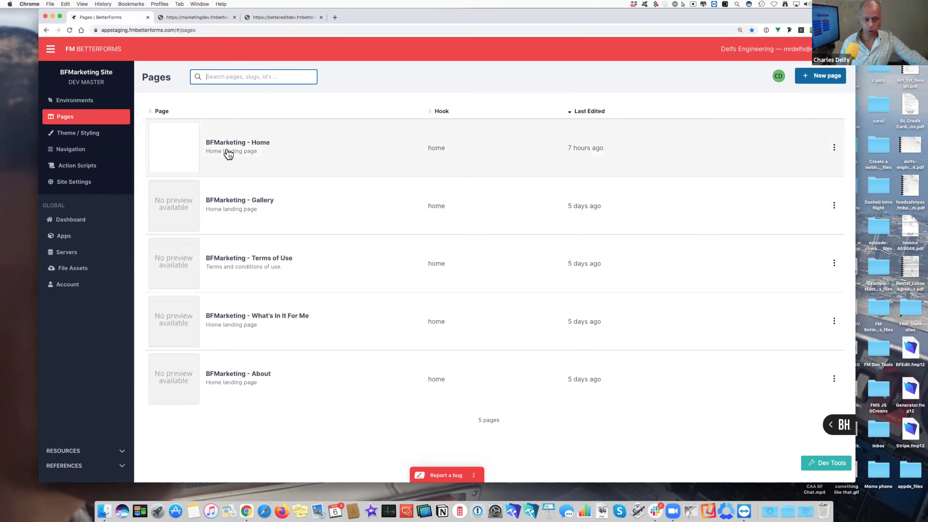
{"action": "left_click", "coordinate": [249, 209]}
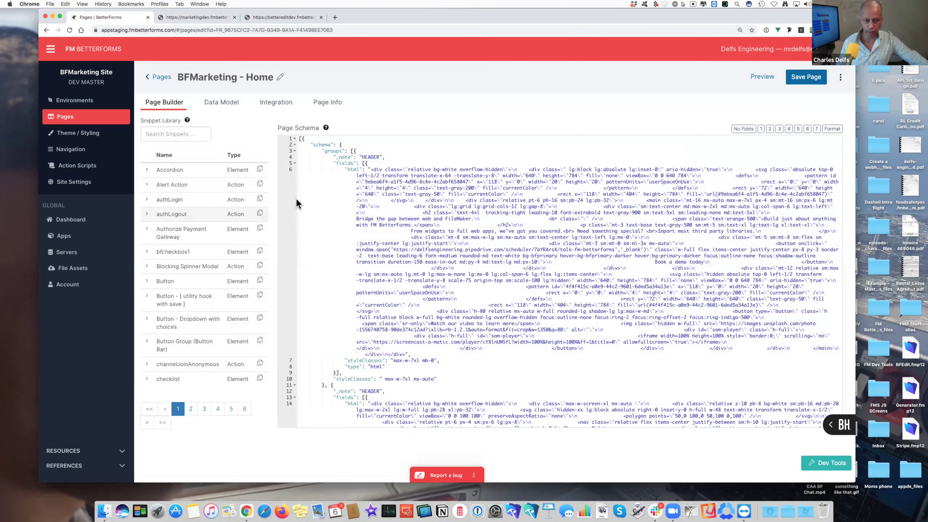
{"action": "double_click", "coordinate": [675, 165]}
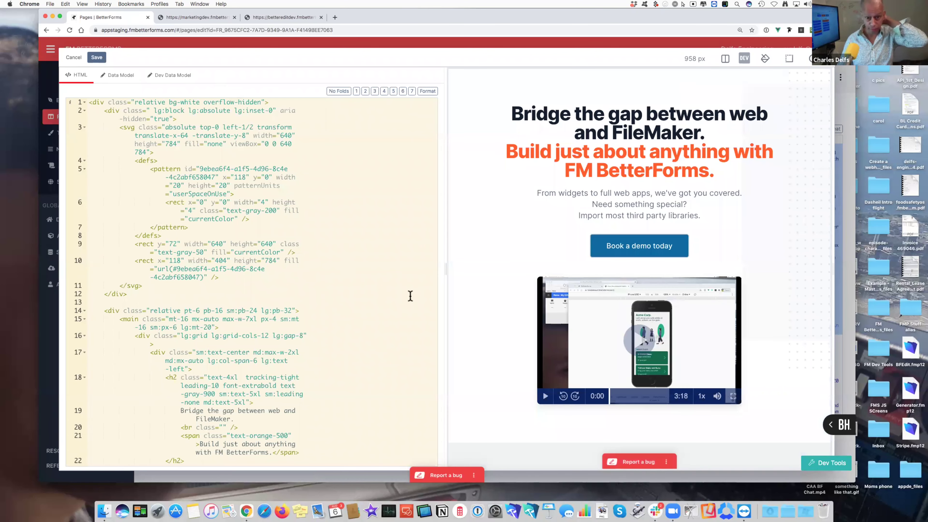
Stack the HTML preview above the code, widen it to 1765 px, and turn on the DEV option.
{"action": "left_click_drag", "start_coordinate": [446, 269], "coordinate": [446, 269]}
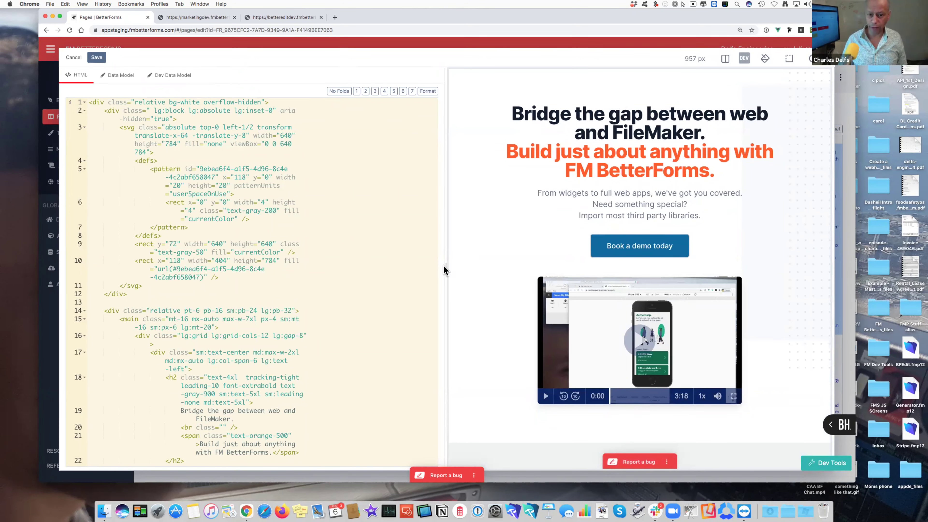
{"action": "left_click_drag", "start_coordinate": [442, 266], "coordinate": [400, 259]}
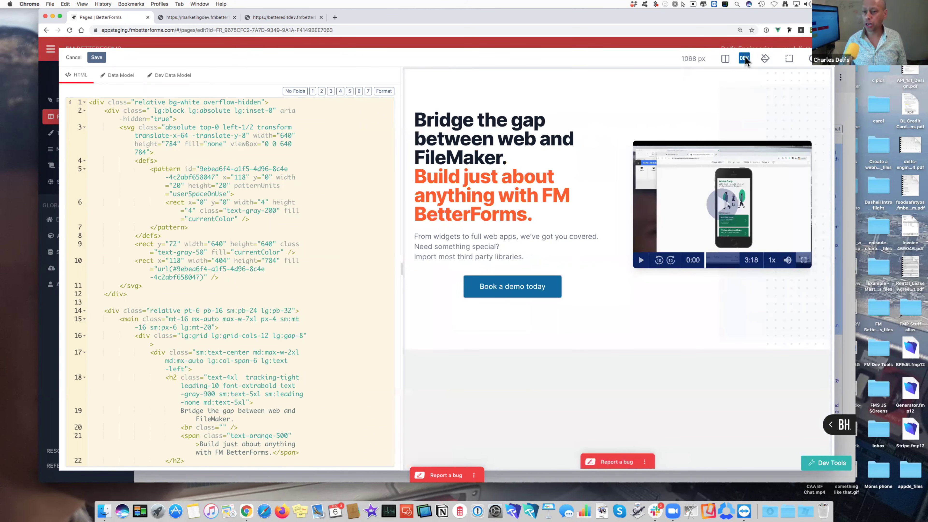
{"action": "left_click", "coordinate": [725, 59]}
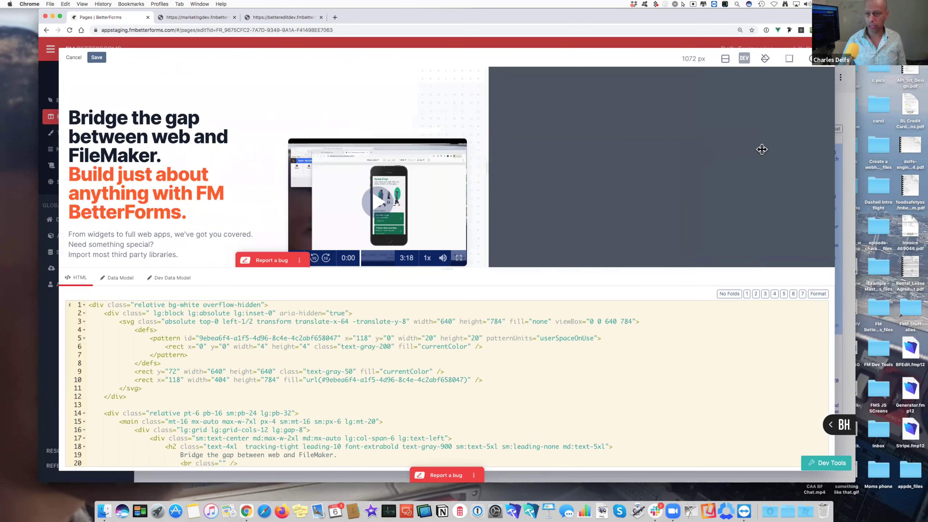
{"action": "left_click", "coordinate": [744, 59]}
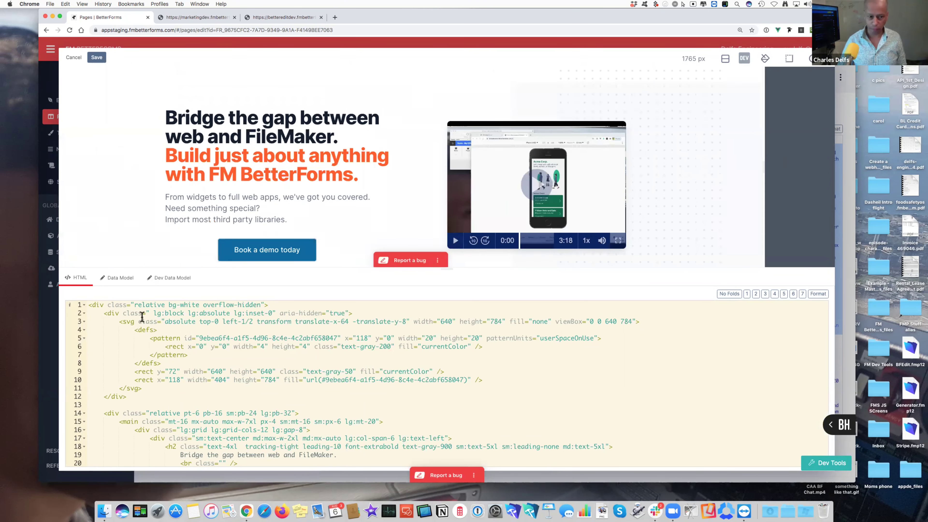
View the page's data model and development data model within the HTML editor, ending on the data model.
{"action": "left_click", "coordinate": [123, 278]}
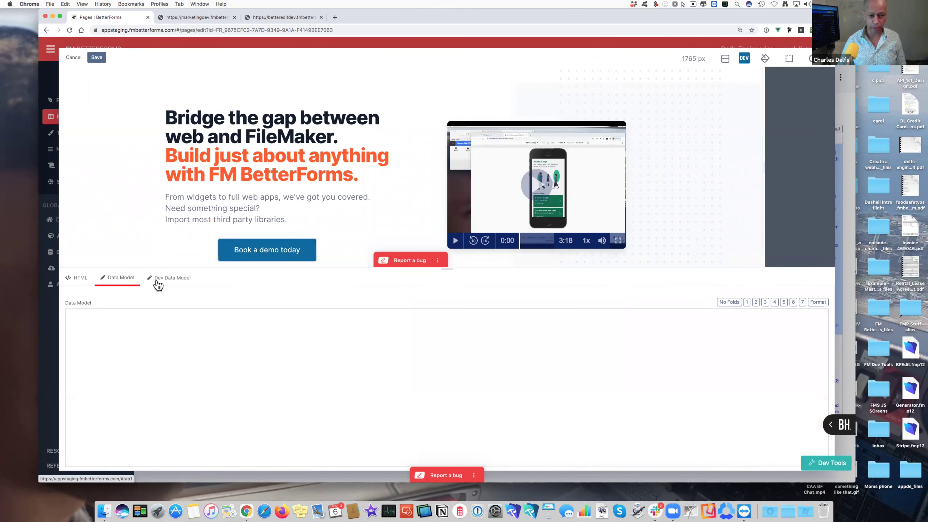
{"action": "left_click", "coordinate": [168, 278]}
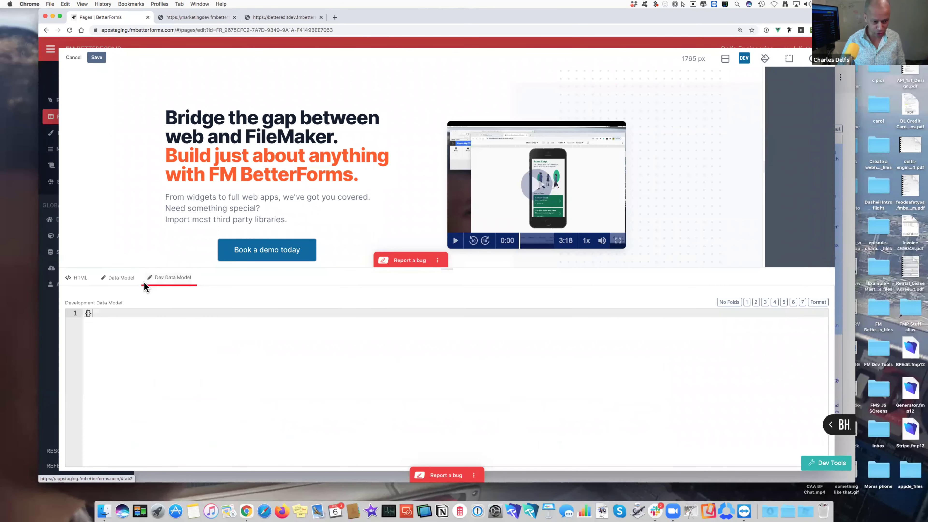
{"action": "left_click", "coordinate": [121, 279]}
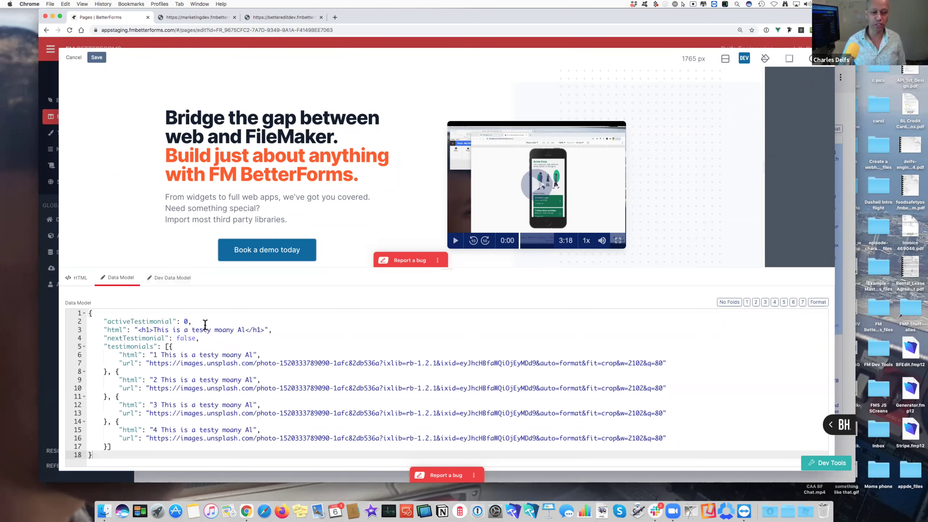
Set activeTestimonial to 1 in the data model and save the HTML editor's changes.
{"action": "left_click", "coordinate": [205, 324]}
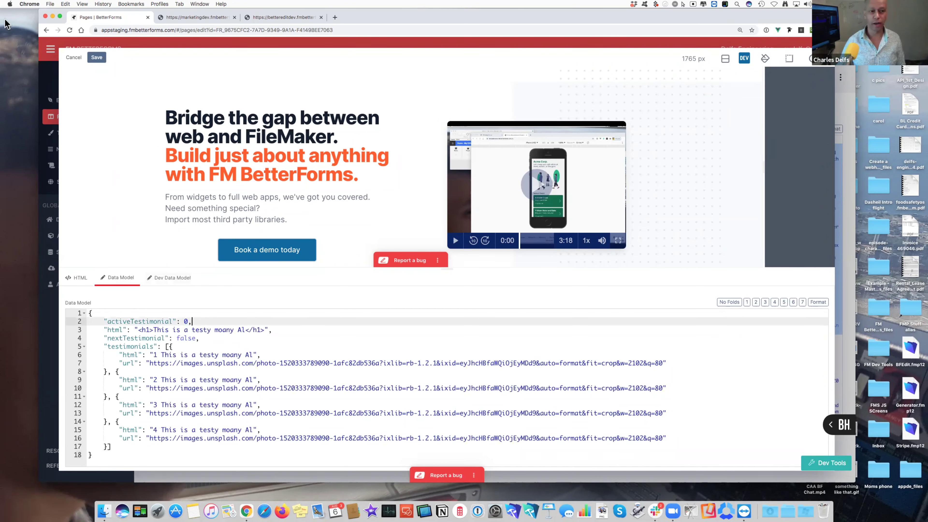
{"action": "double_click", "coordinate": [185, 322]}
{"action": "type", "text": "1"}
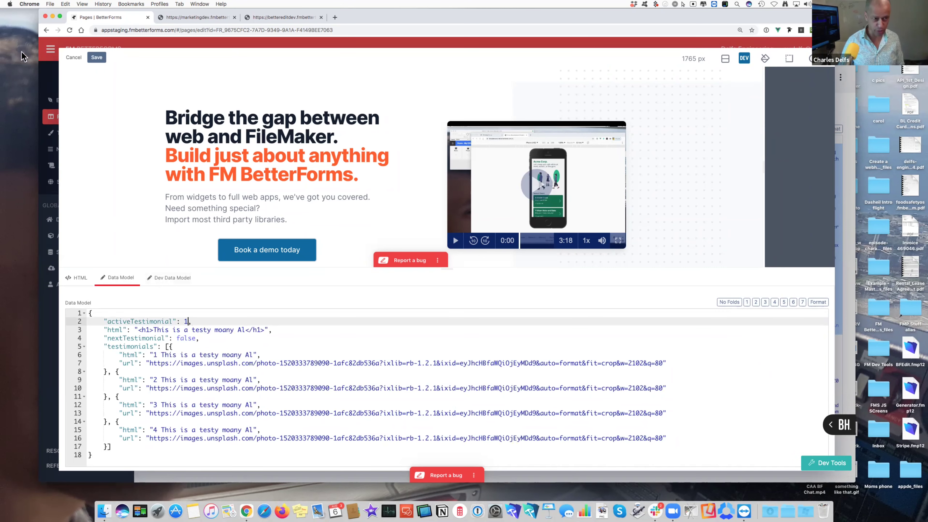
{"action": "left_click", "coordinate": [94, 58]}
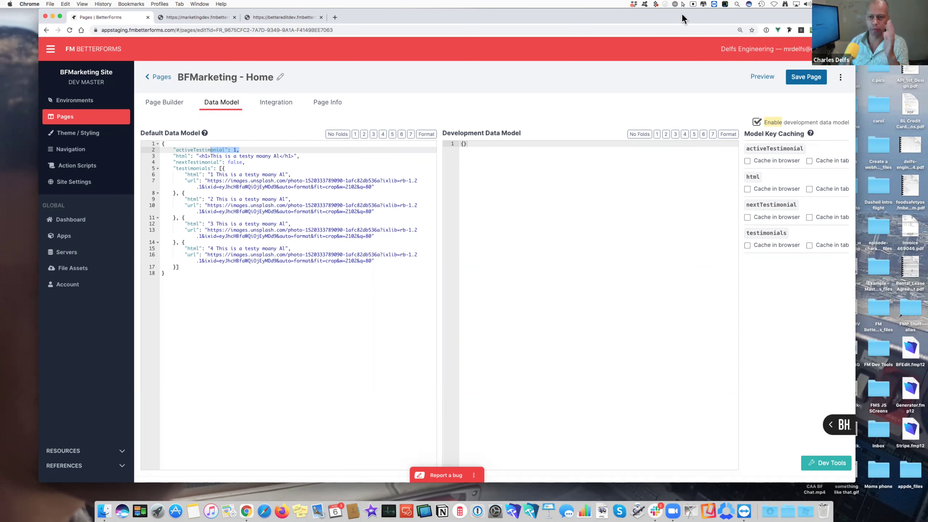
Examine the testimonials array and its key in the Home page's default data model.
{"action": "left_click_drag", "start_coordinate": [683, 18], "coordinate": [676, 17]}
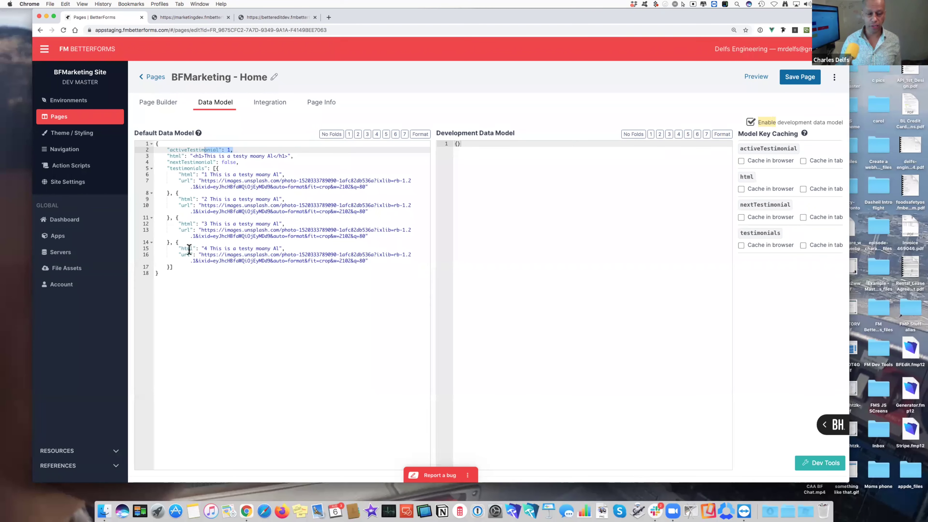
{"action": "left_click", "coordinate": [217, 169]}
{"action": "left_click_drag", "start_coordinate": [217, 169], "coordinate": [174, 268]}
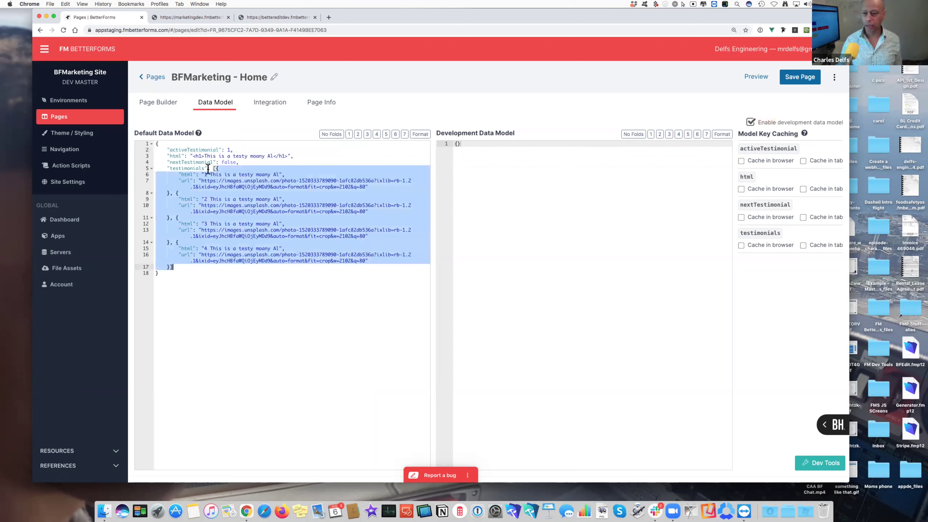
{"action": "double_click", "coordinate": [192, 169]}
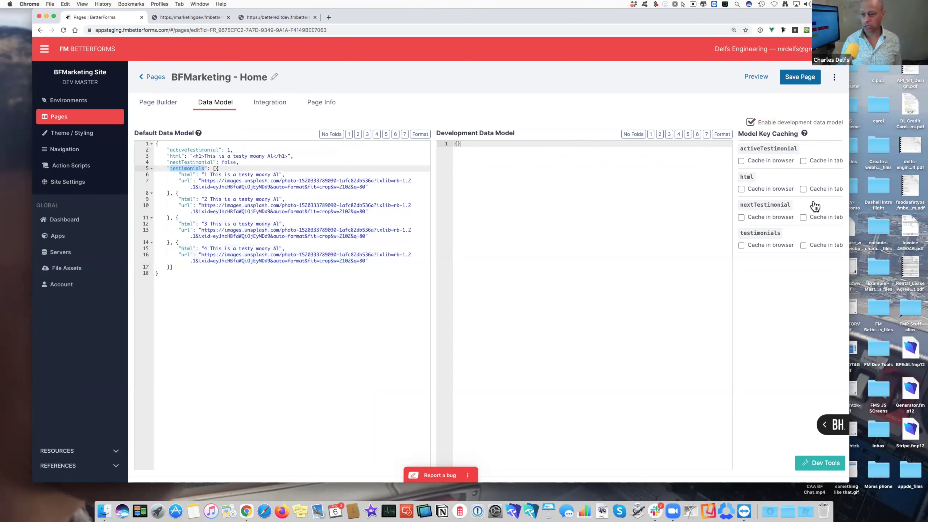
Try out tab and browser caching for the testimonials key, and turn both options off again.
{"action": "left_click", "coordinate": [803, 245]}
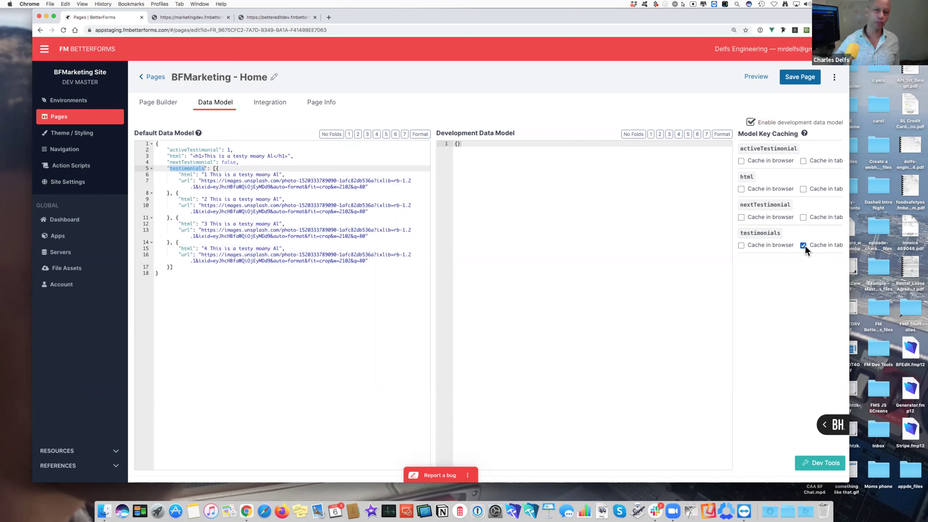
{"action": "left_click", "coordinate": [781, 252]}
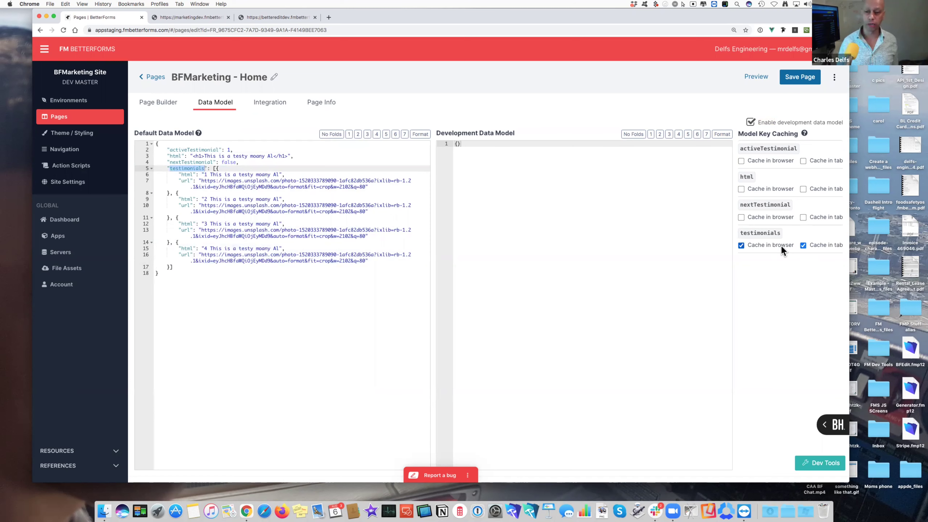
{"action": "left_click", "coordinate": [781, 246]}
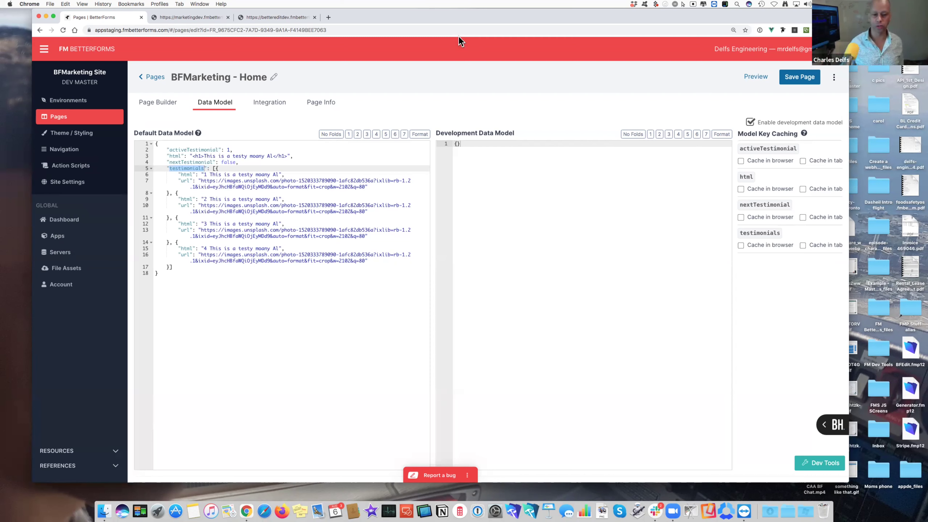
Leave the data model for the page builder and return to the BFMarketing Site environments.
{"action": "left_click", "coordinate": [336, 230]}
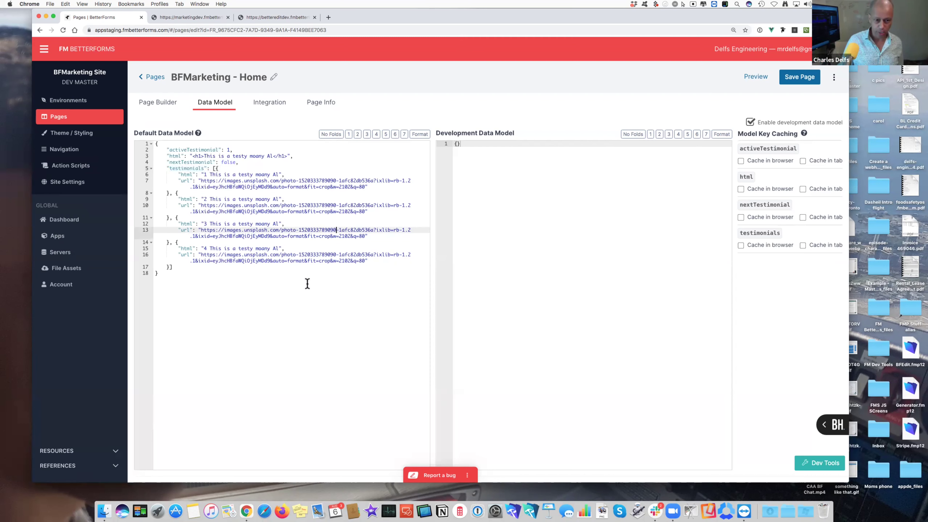
{"action": "left_click", "coordinate": [307, 284]}
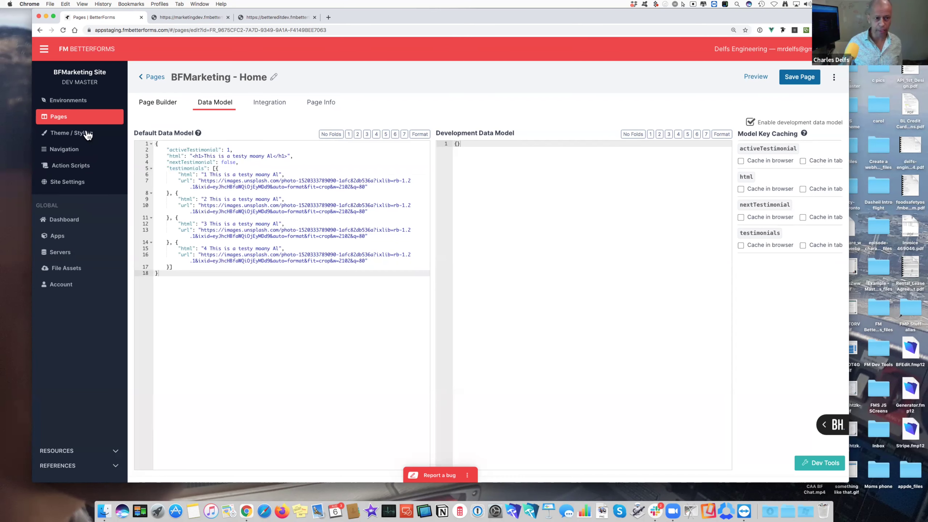
{"action": "left_click", "coordinate": [83, 123]}
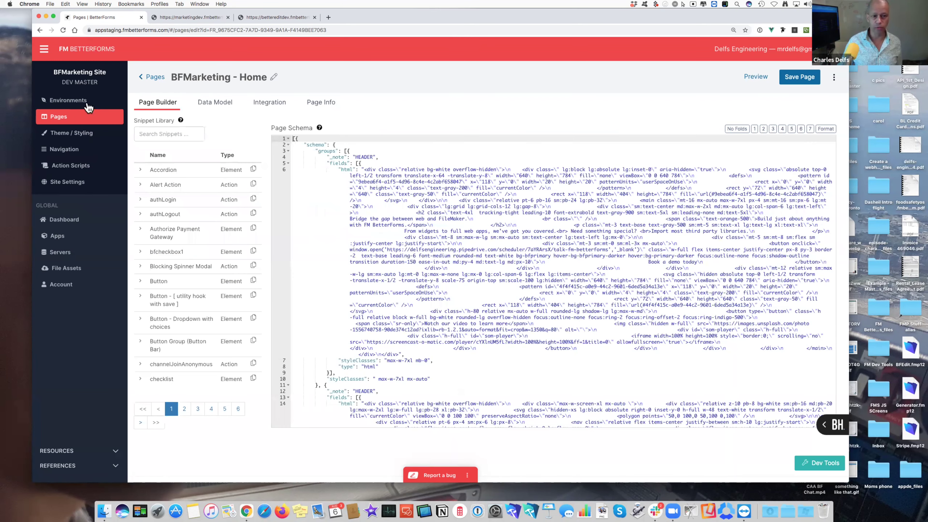
{"action": "left_click", "coordinate": [87, 105]}
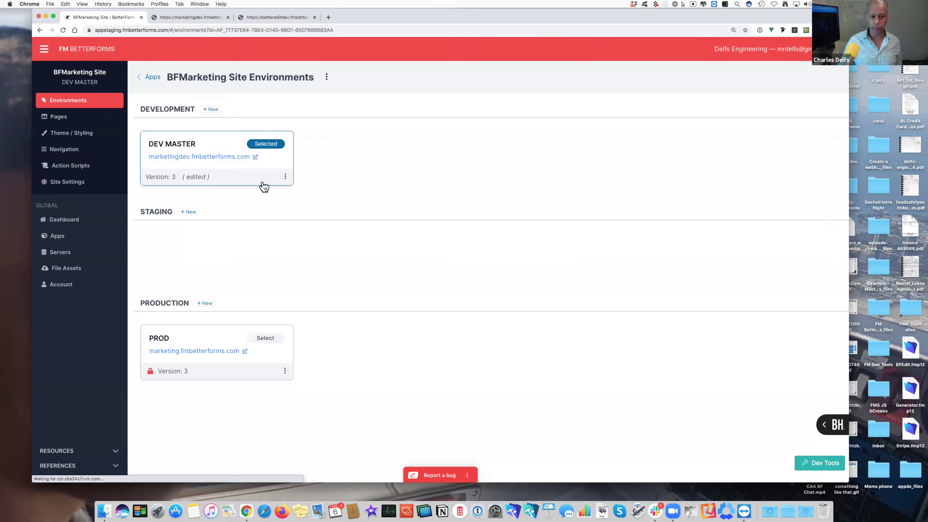
View the deployment stage choices for the DEV MASTER environment and cancel the deployment.
{"action": "left_click", "coordinate": [285, 177]}
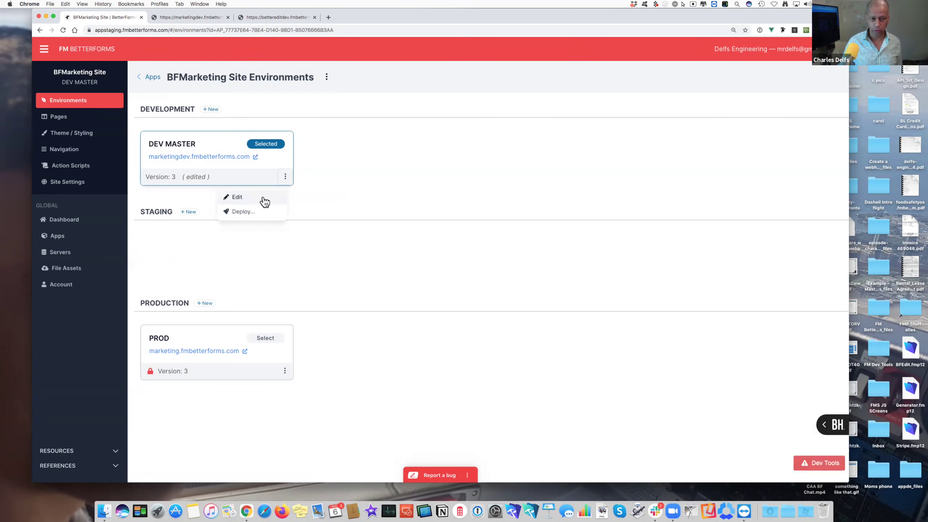
{"action": "left_click", "coordinate": [256, 211]}
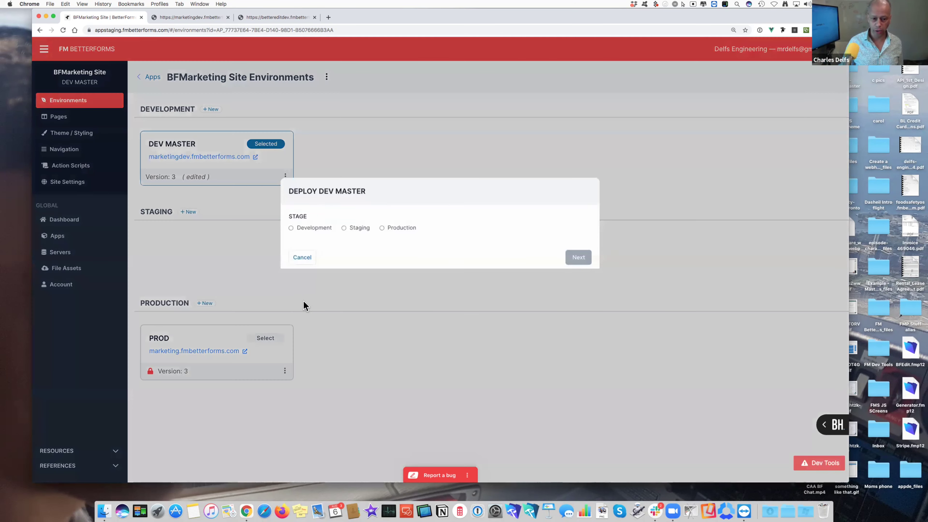
{"action": "left_click", "coordinate": [302, 257]}
Open the DEV MASTER environment settings, try the environment lock, and cancel without saving.
{"action": "left_click", "coordinate": [285, 177]}
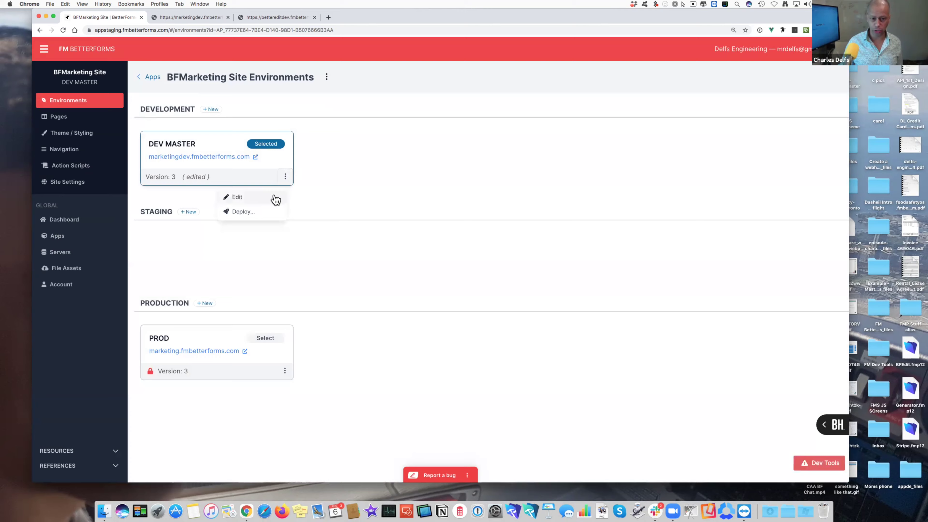
{"action": "left_click", "coordinate": [261, 198]}
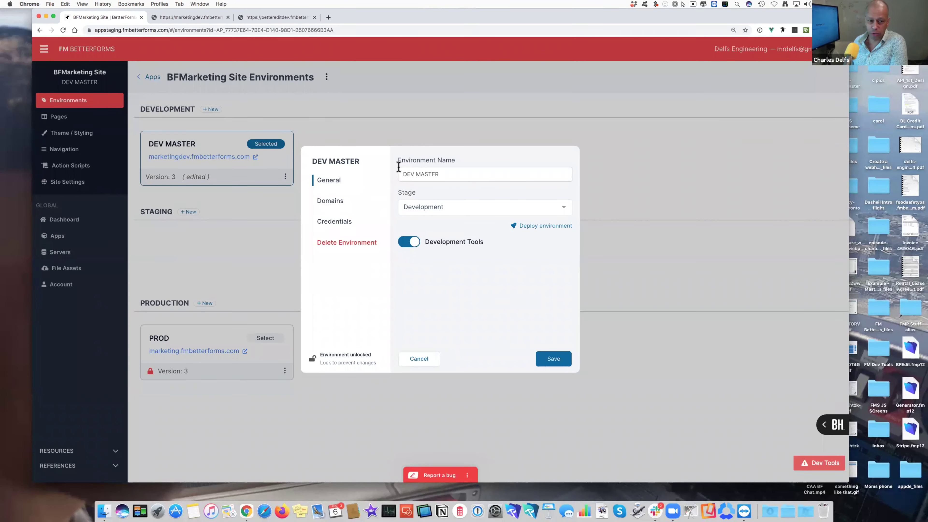
{"action": "left_click", "coordinate": [338, 363]}
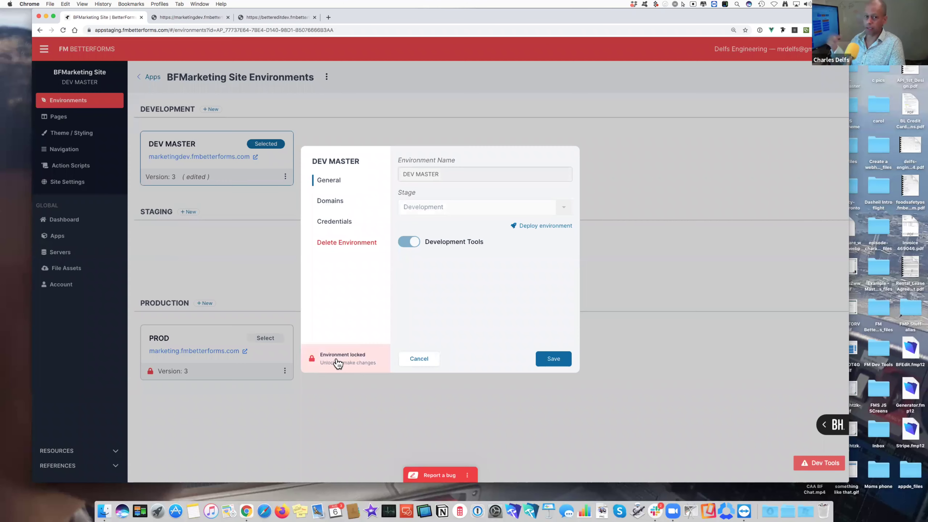
{"action": "left_click", "coordinate": [416, 358]}
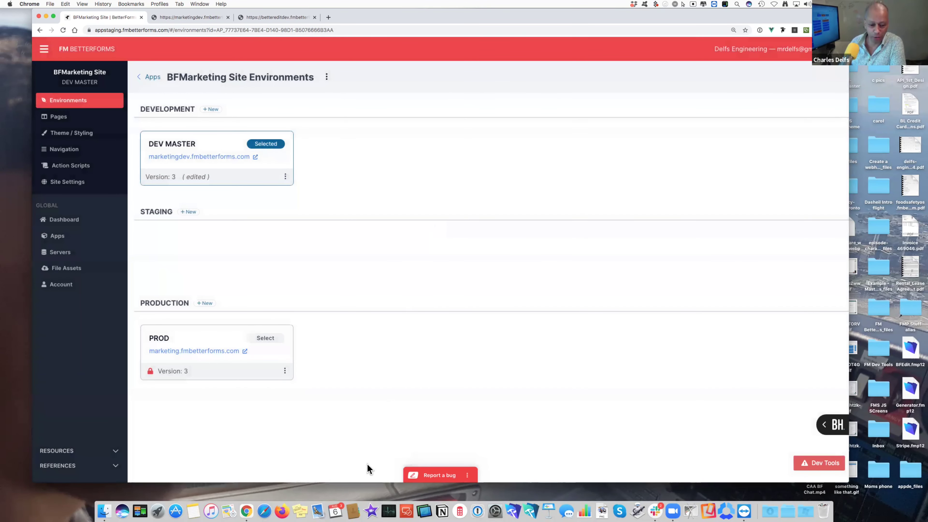
{"action": "left_click_drag", "start_coordinate": [364, 453], "coordinate": [363, 423]}
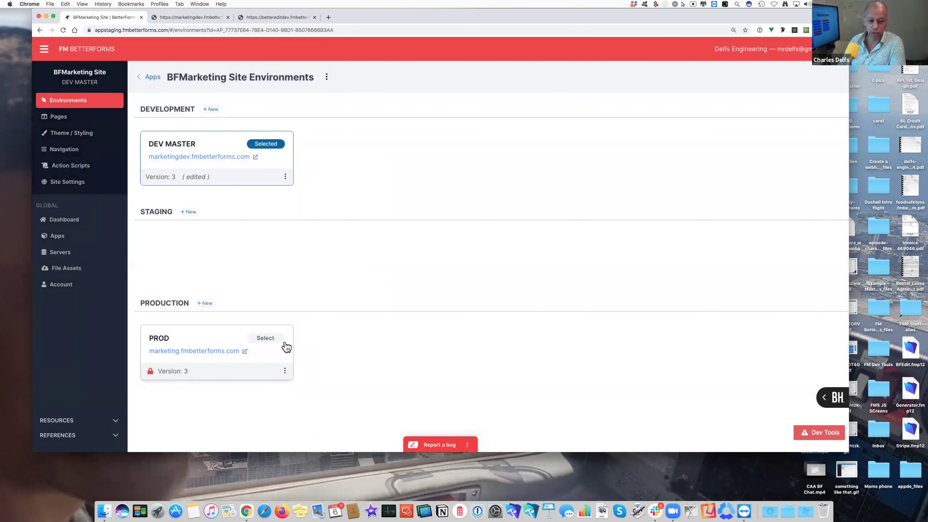
Make PROD the selected environment, and switch the selection back to DEV MASTER.
{"action": "left_click", "coordinate": [285, 371]}
{"action": "left_click", "coordinate": [99, 339]}
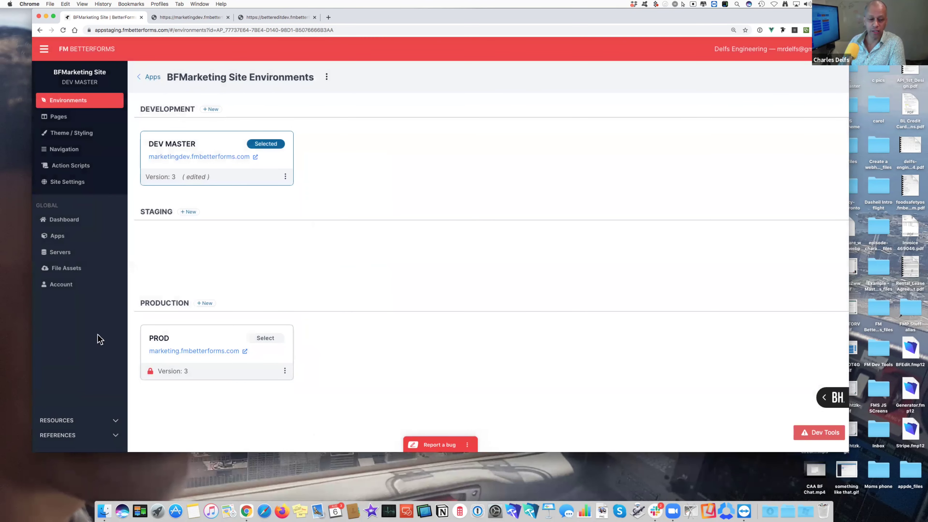
{"action": "left_click", "coordinate": [268, 338]}
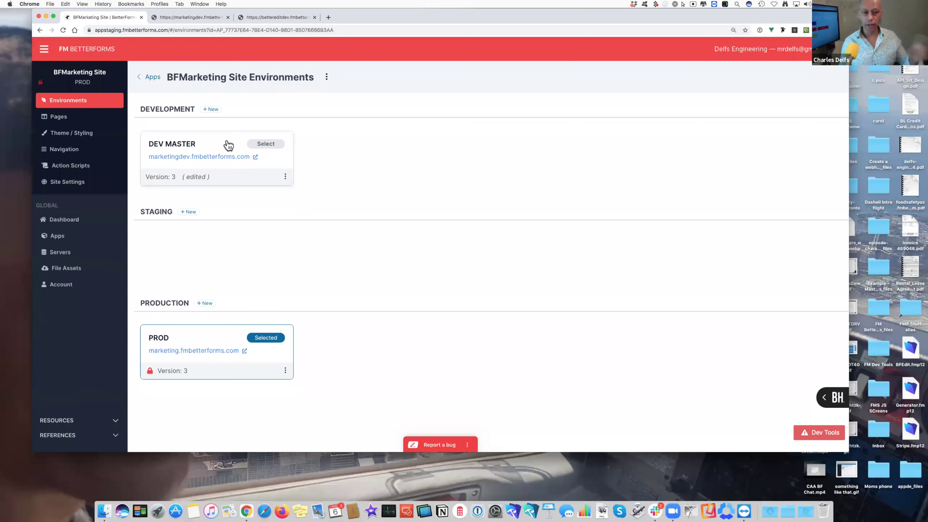
{"action": "left_click", "coordinate": [265, 145]}
Deploy DEV MASTER to the existing PROD environment in the Production stage without notes, and check the version details of DEV MASTER.
{"action": "left_click", "coordinate": [285, 177]}
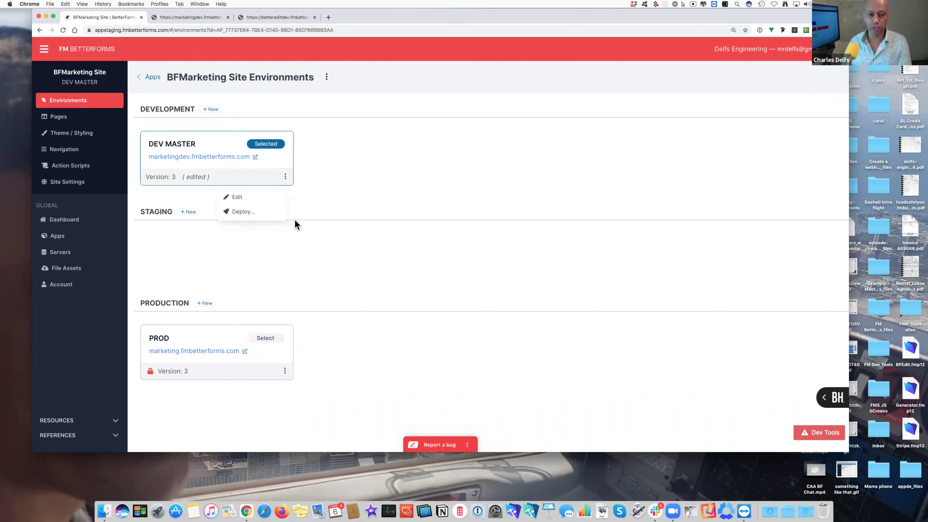
{"action": "left_click", "coordinate": [272, 211]}
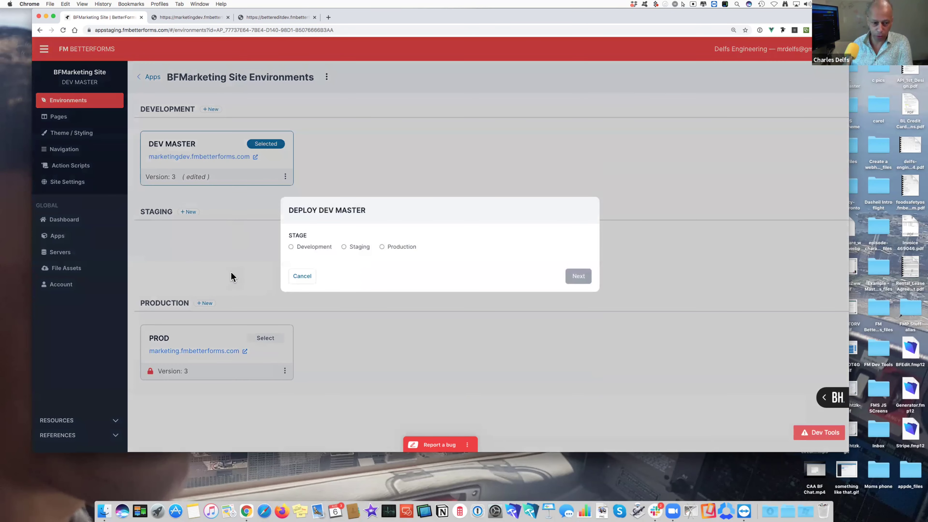
{"action": "left_click", "coordinate": [401, 247]}
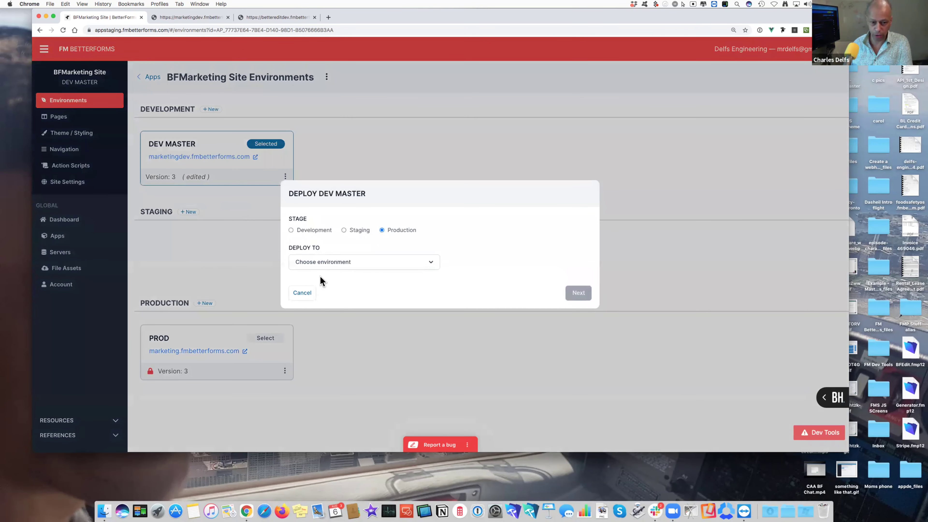
{"action": "left_click", "coordinate": [378, 267]}
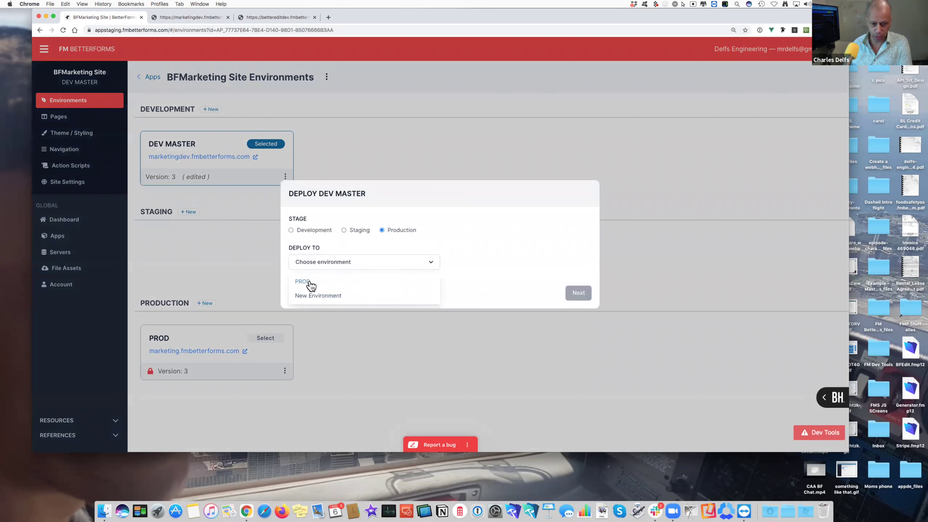
{"action": "left_click", "coordinate": [306, 288]}
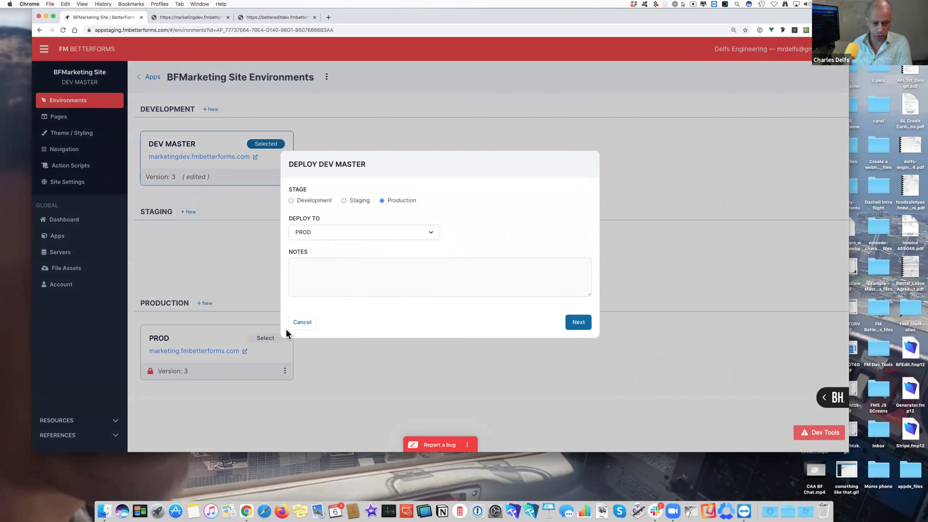
{"action": "left_click", "coordinate": [580, 325]}
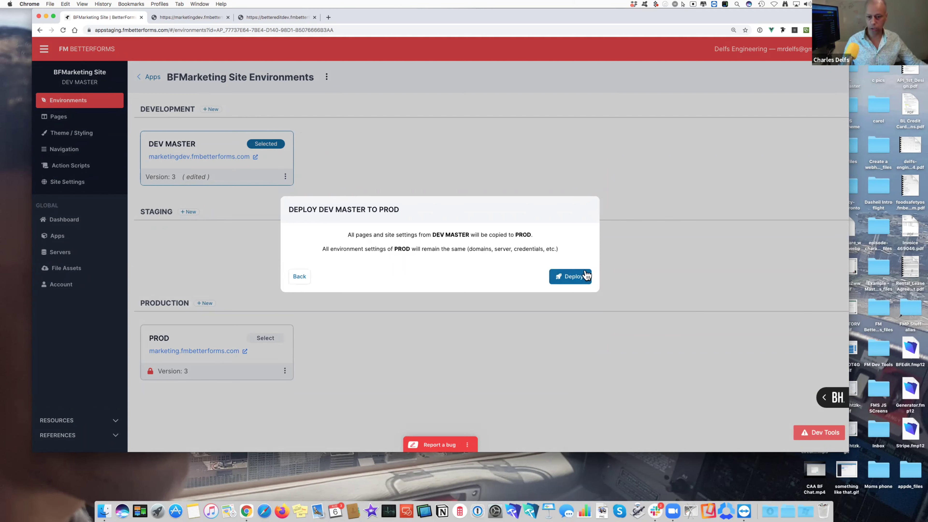
{"action": "left_click", "coordinate": [583, 277]}
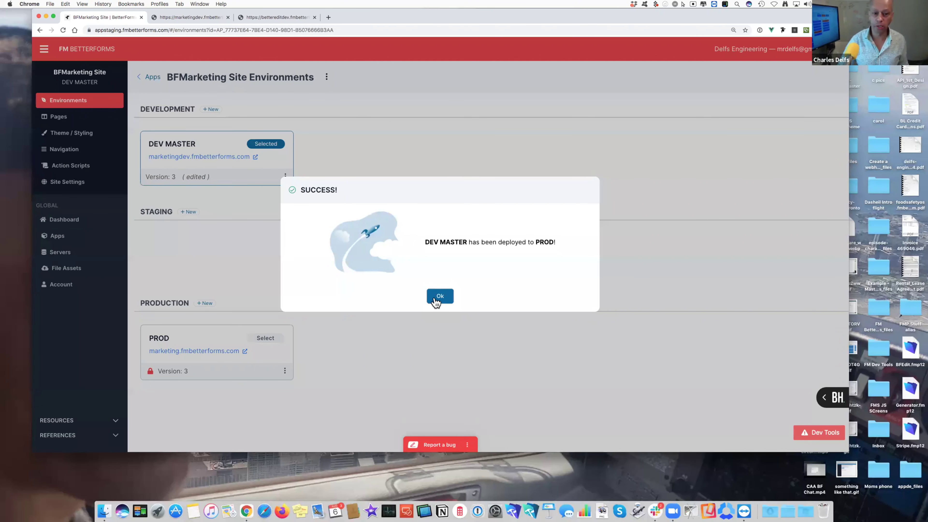
{"action": "left_click", "coordinate": [437, 298]}
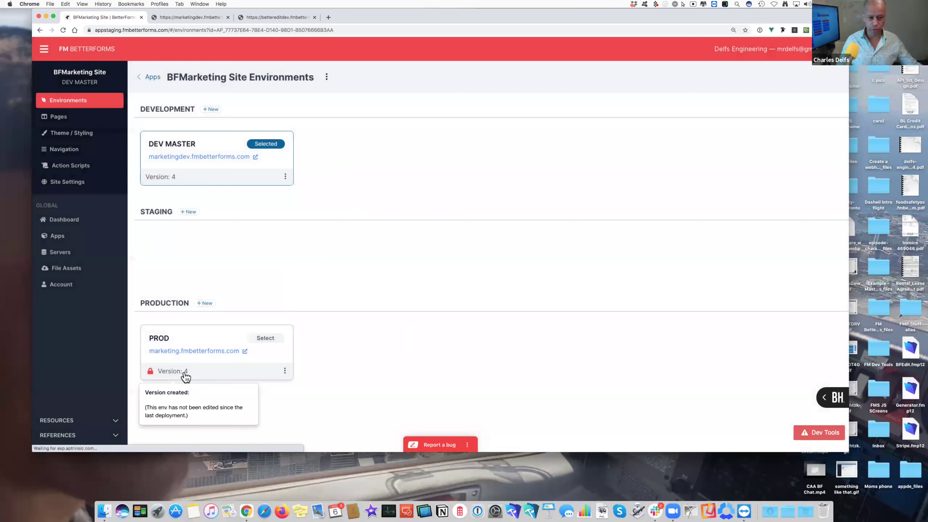
{"action": "mouse_move", "coordinate": [173, 179]}
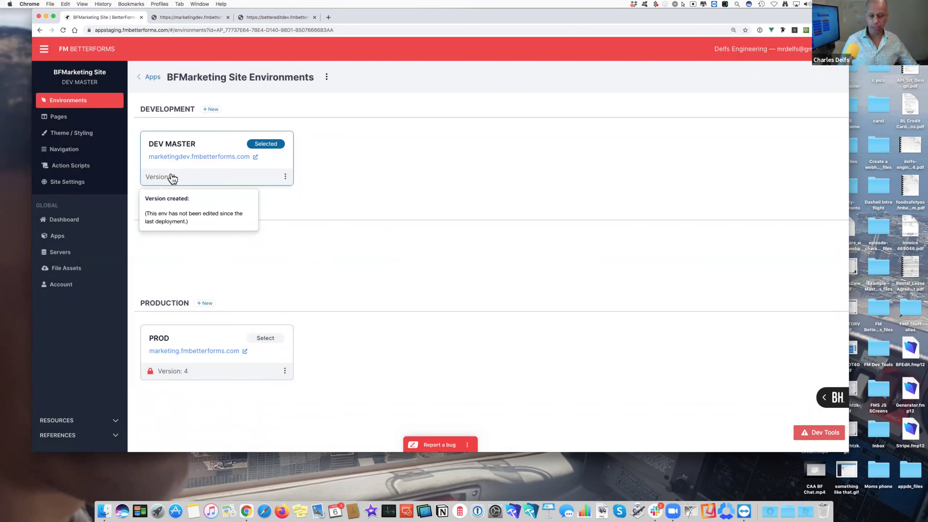
Save the BFMarketing - Home page again and return to the site's environments to check the edited status of DEV MASTER.
{"action": "left_click", "coordinate": [96, 119]}
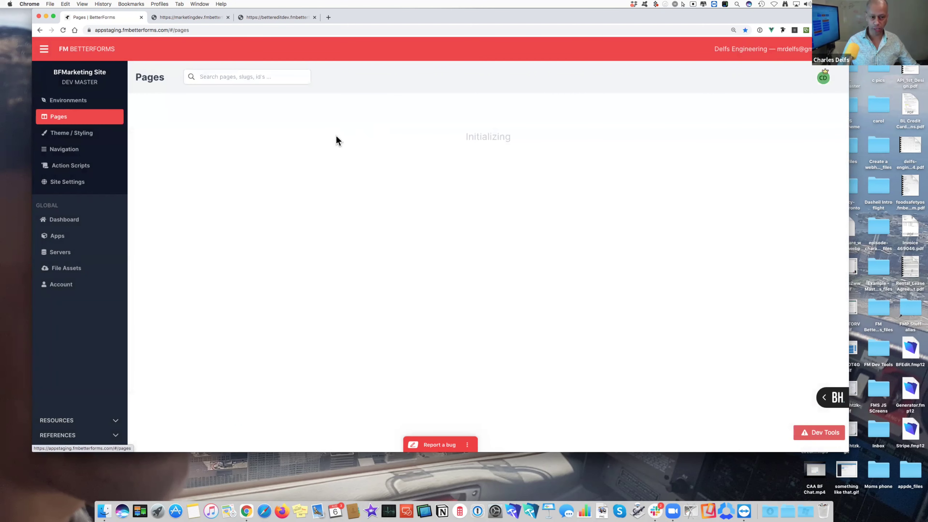
{"action": "left_click", "coordinate": [332, 151]}
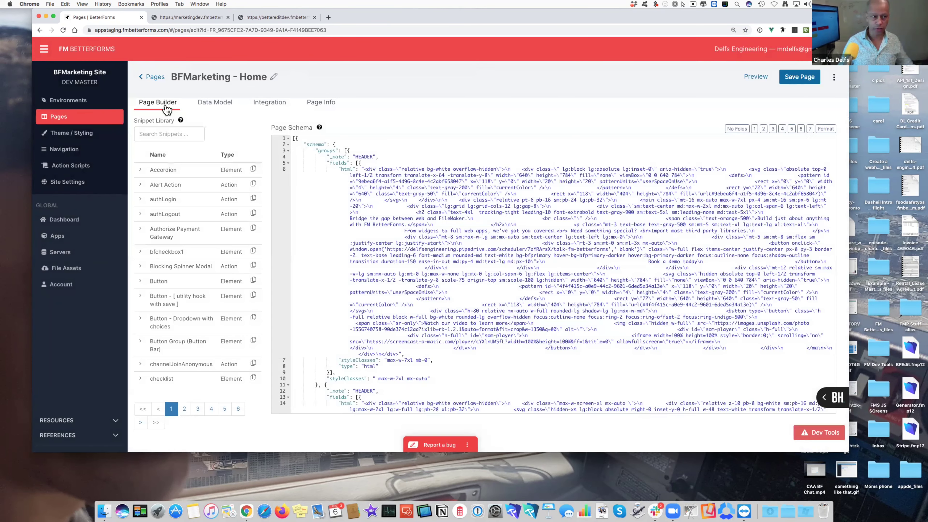
{"action": "left_click", "coordinate": [84, 104]}
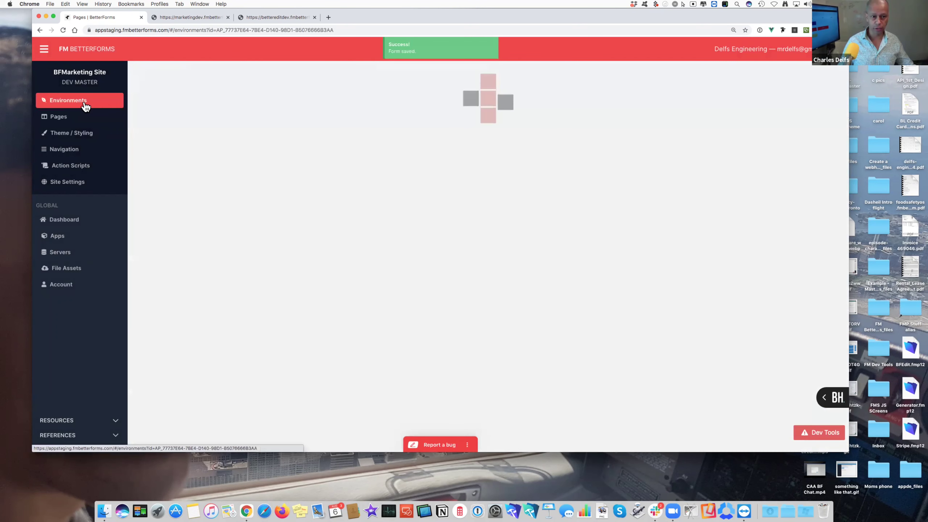
{"action": "mouse_move", "coordinate": [200, 183]}
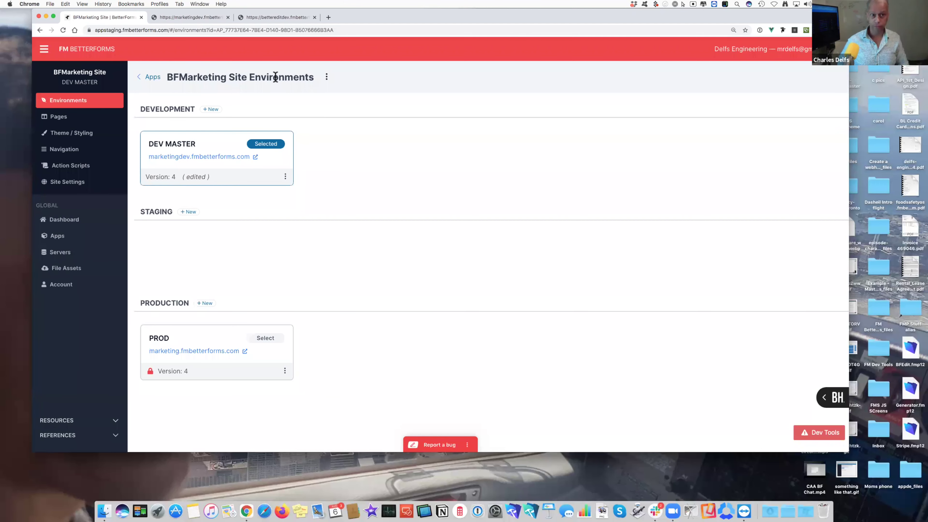
Return to the overview of all apps and look through the Delfs Engineering apps.
{"action": "left_click_drag", "start_coordinate": [354, 18], "coordinate": [353, 18]}
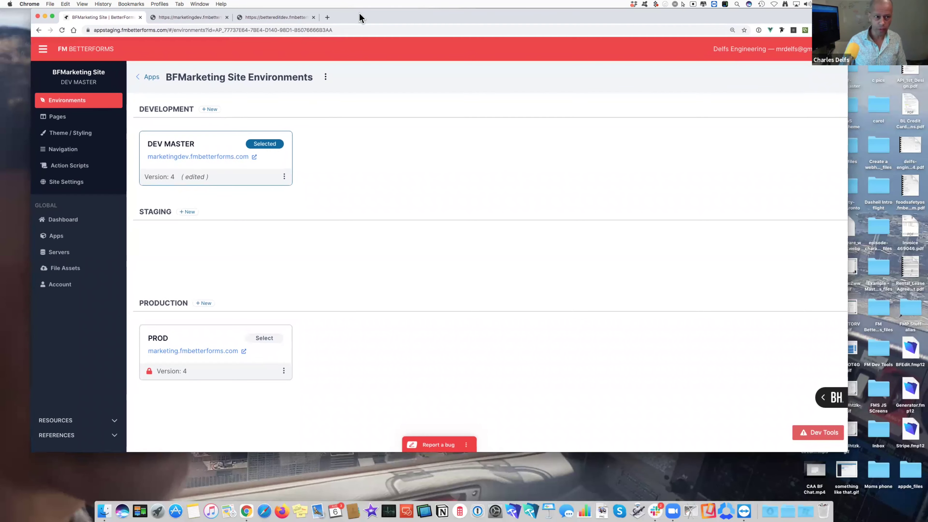
{"action": "left_click", "coordinate": [152, 77]}
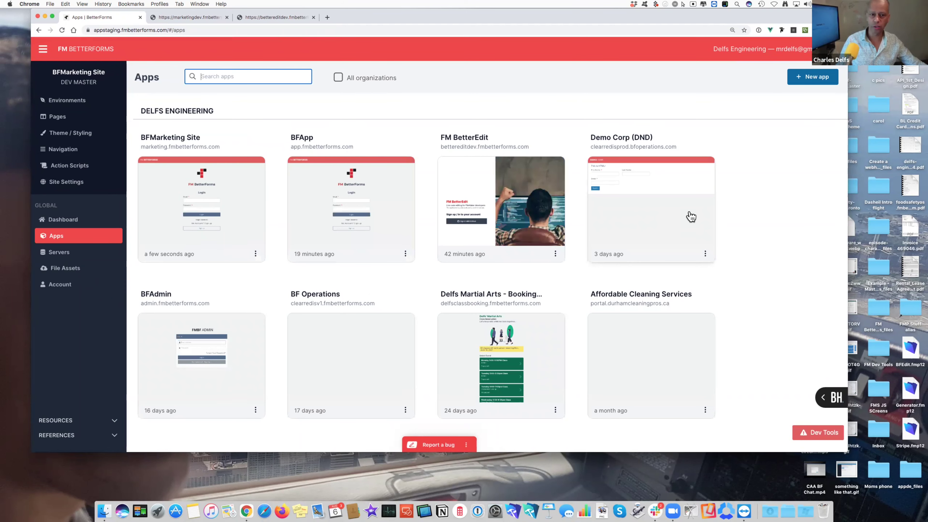
{"action": "scroll", "coordinate": [691, 216], "scroll_direction": "down", "scroll_amount": 5}
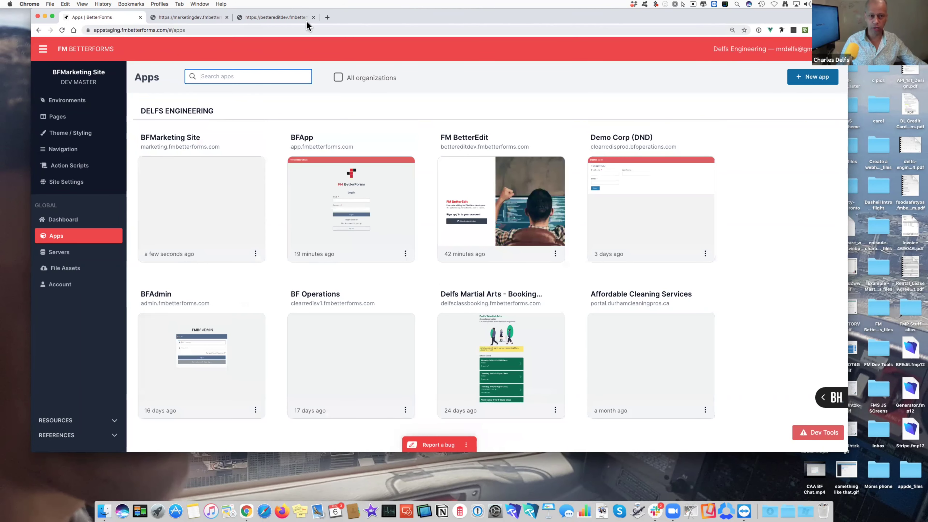
{"action": "left_click_drag", "start_coordinate": [359, 17], "coordinate": [364, 17]}
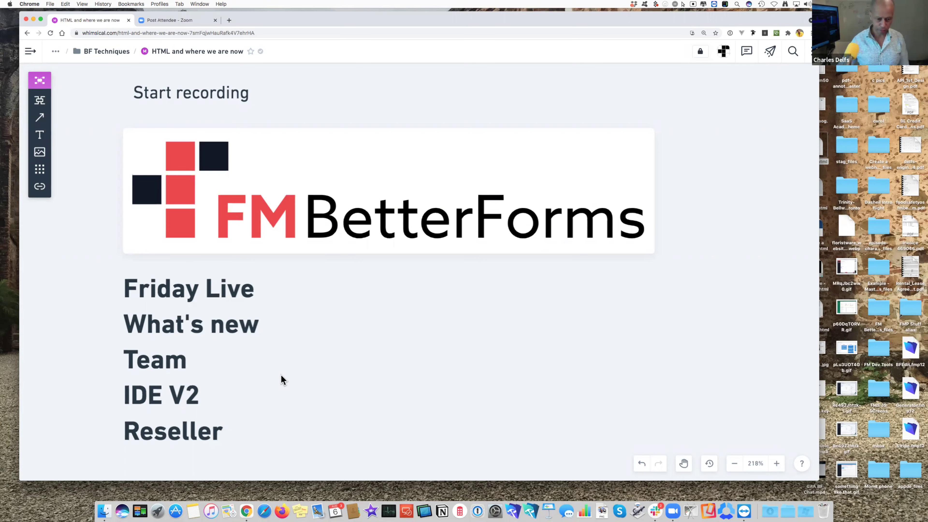
Look over the Whimsical board "HTML and where we are now" and focus on its HTML mind map.
{"action": "scroll", "coordinate": [282, 380], "scroll_direction": "down", "scroll_amount": 1}
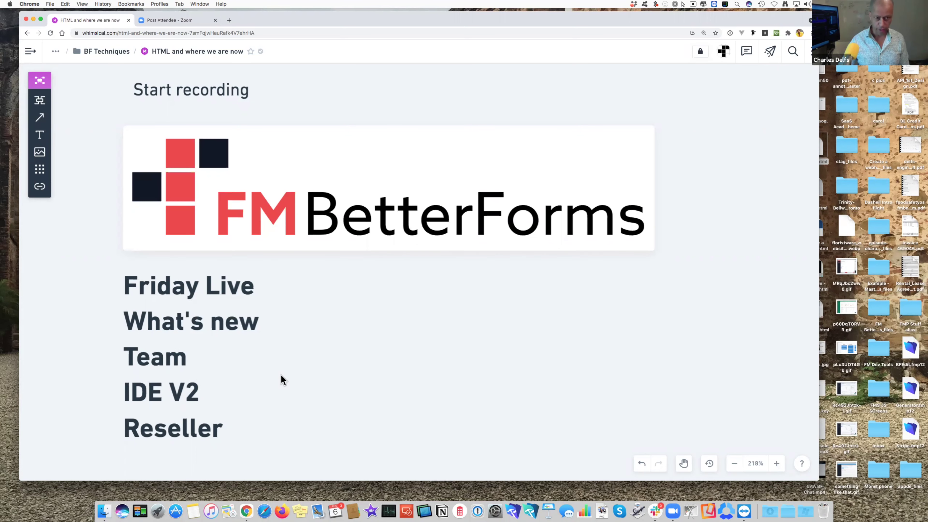
{"action": "scroll", "coordinate": [281, 380], "scroll_direction": "down", "scroll_amount": 3}
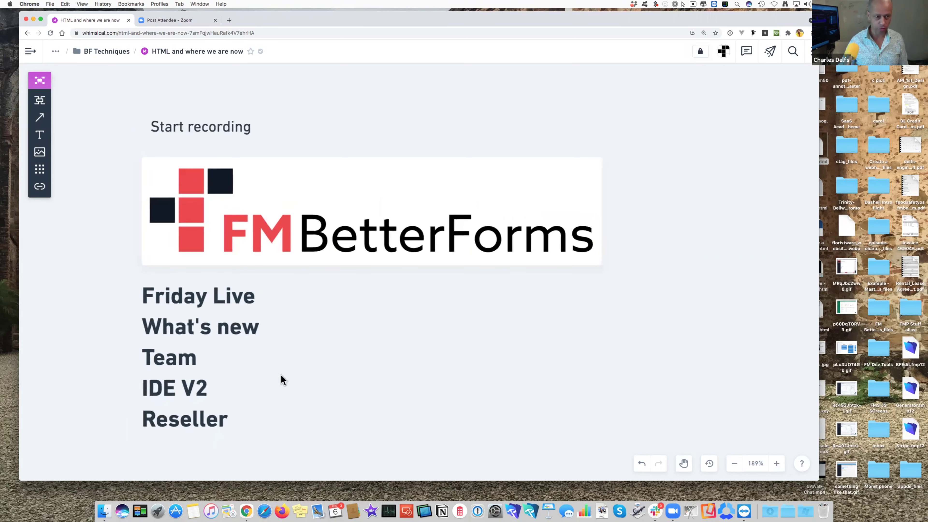
{"action": "scroll", "coordinate": [281, 381], "scroll_direction": "up", "scroll_amount": 2}
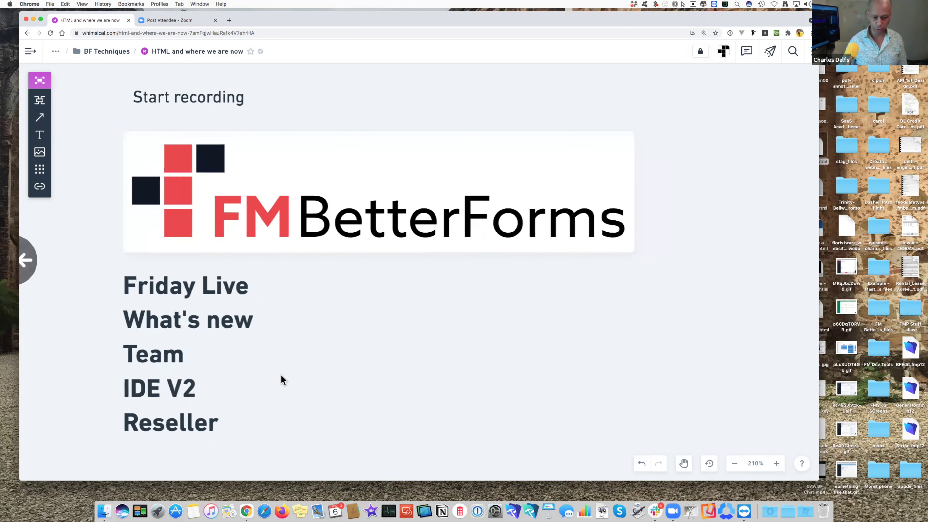
{"action": "scroll", "coordinate": [284, 382], "scroll_direction": "down", "scroll_amount": 2}
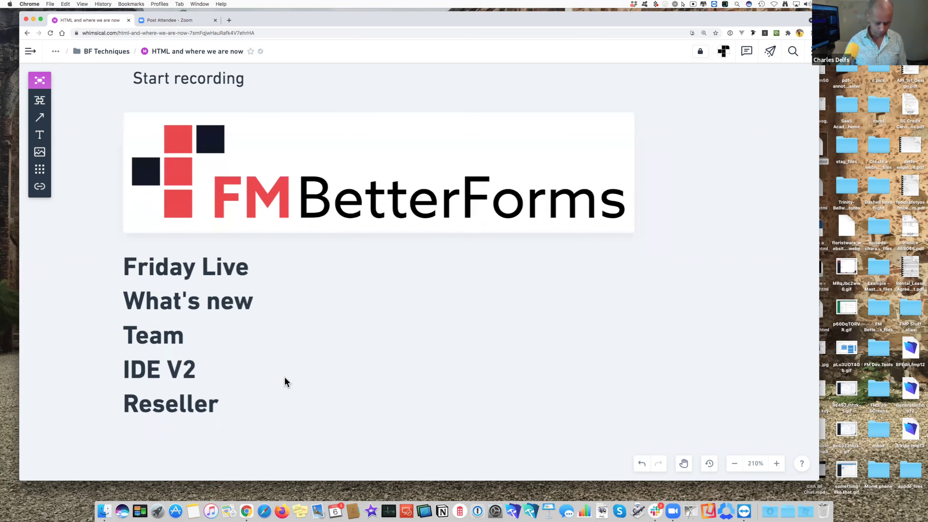
{"action": "scroll", "coordinate": [284, 377], "scroll_direction": "down", "scroll_amount": 10}
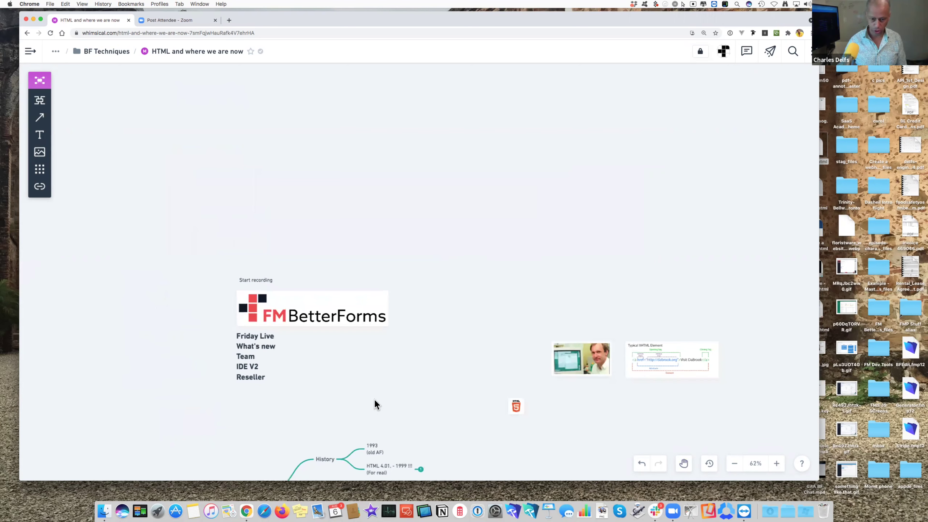
{"action": "scroll", "coordinate": [374, 399], "scroll_direction": "down", "scroll_amount": 6}
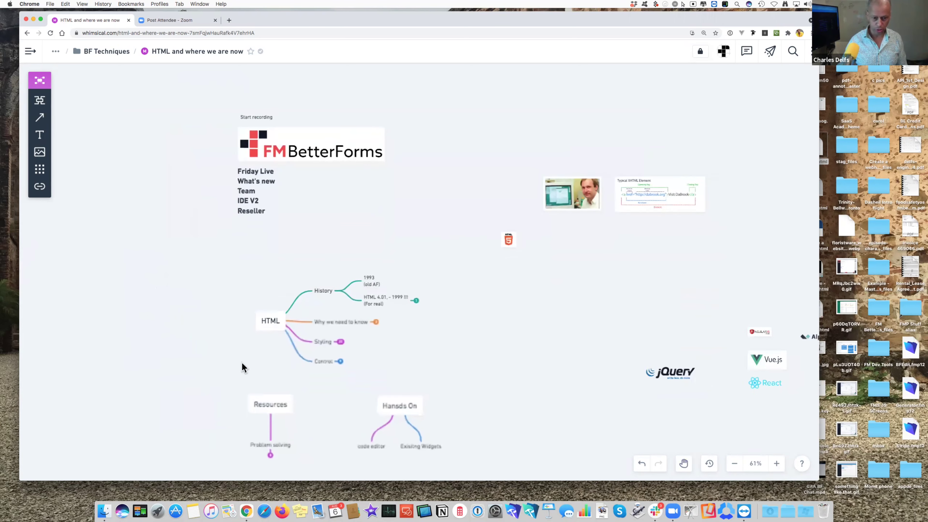
{"action": "scroll", "coordinate": [241, 361], "scroll_direction": "up", "scroll_amount": 4}
{"action": "scroll", "coordinate": [241, 361], "scroll_direction": "up", "scroll_amount": 6}
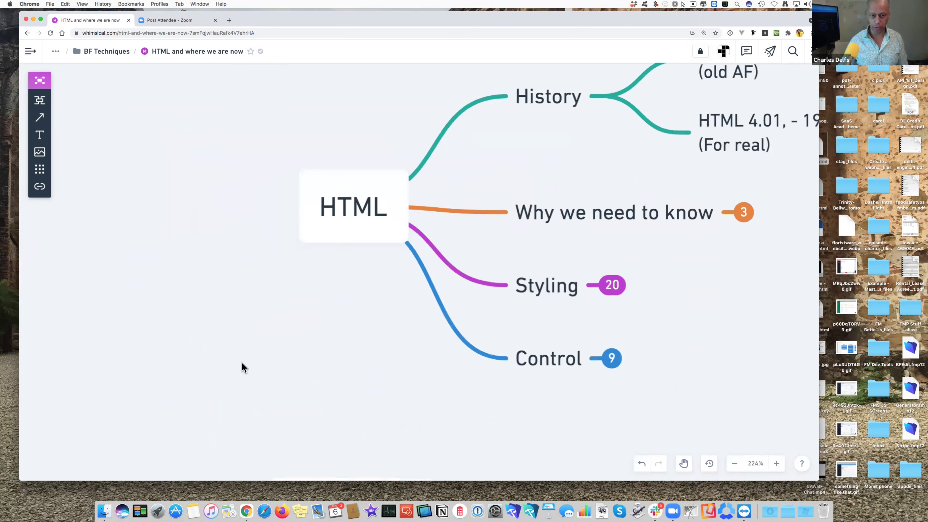
{"action": "scroll", "coordinate": [241, 361], "scroll_direction": "down", "scroll_amount": 1}
{"action": "scroll", "coordinate": [316, 330], "scroll_direction": "down", "scroll_amount": 2}
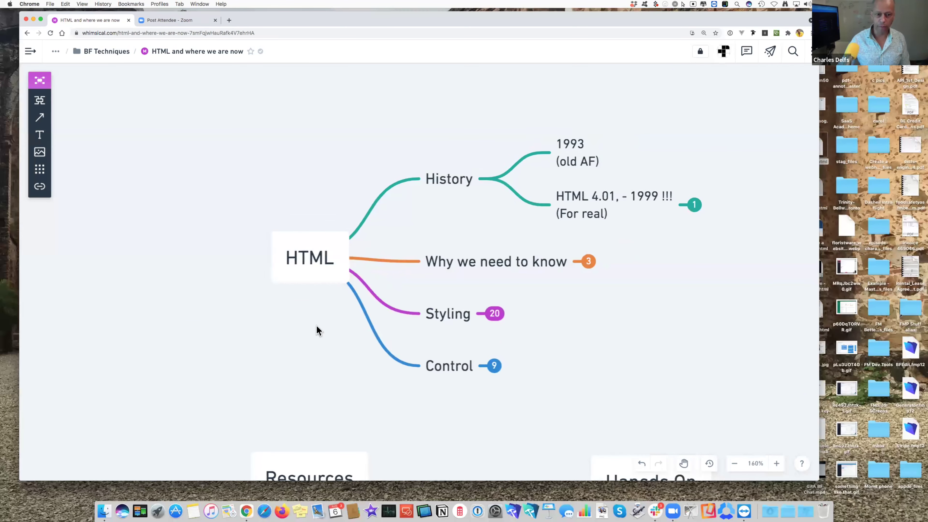
{"action": "scroll", "coordinate": [316, 330], "scroll_direction": "right", "scroll_amount": 1}
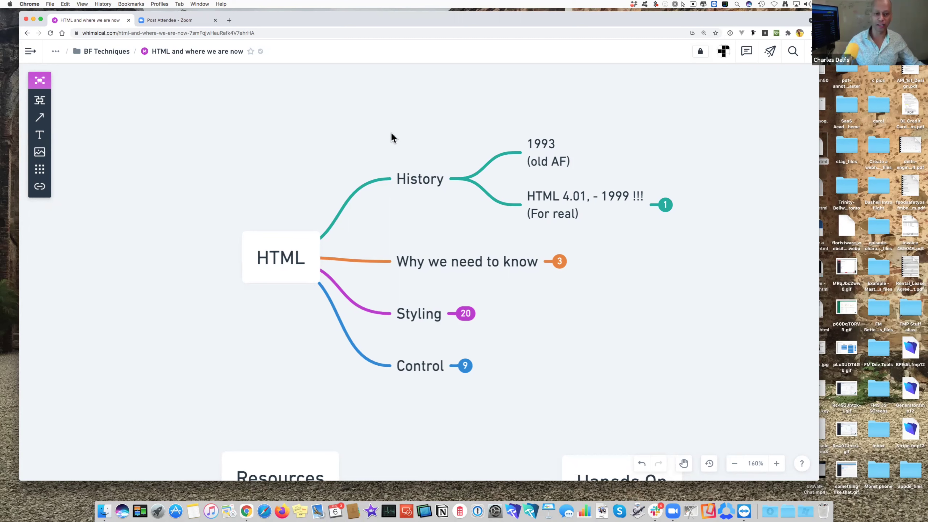
Inspect the header bar of the Whimsical page in DevTools and expand its first nested flex container.
{"action": "right_click", "coordinate": [368, 47]}
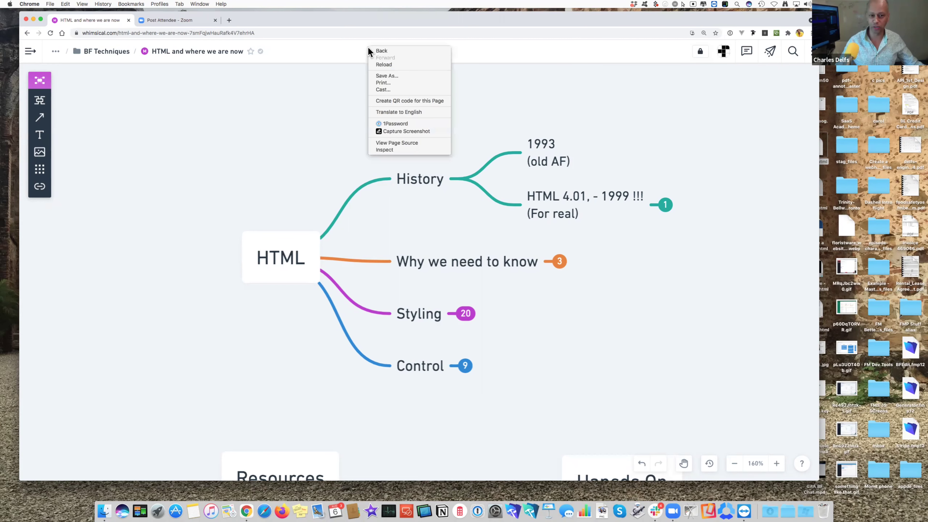
{"action": "left_click", "coordinate": [402, 150]}
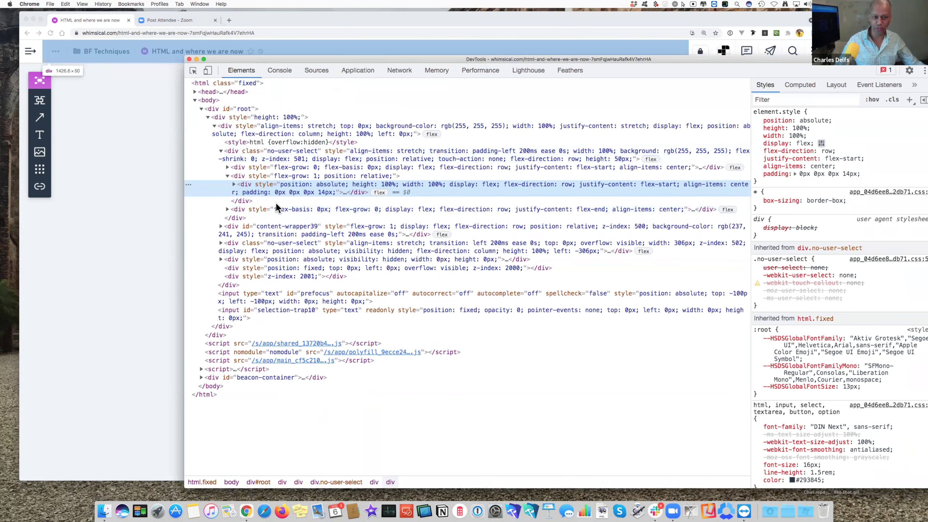
{"action": "left_click_drag", "start_coordinate": [376, 59], "coordinate": [379, 66]}
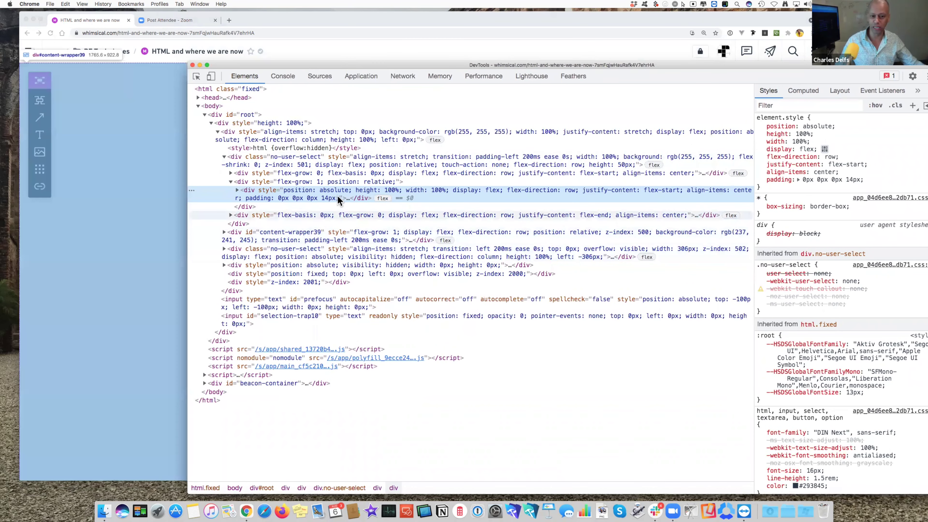
{"action": "left_click", "coordinate": [230, 173]}
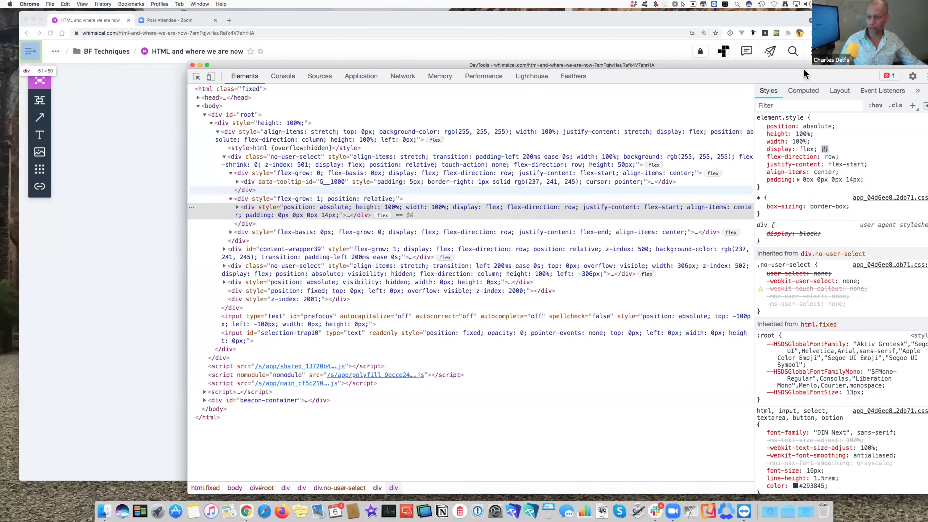
Disable display: flex on the absolutely positioned header div, and select the flex-grow: 0 div above it.
{"action": "left_click_drag", "start_coordinate": [780, 65], "coordinate": [780, 64]}
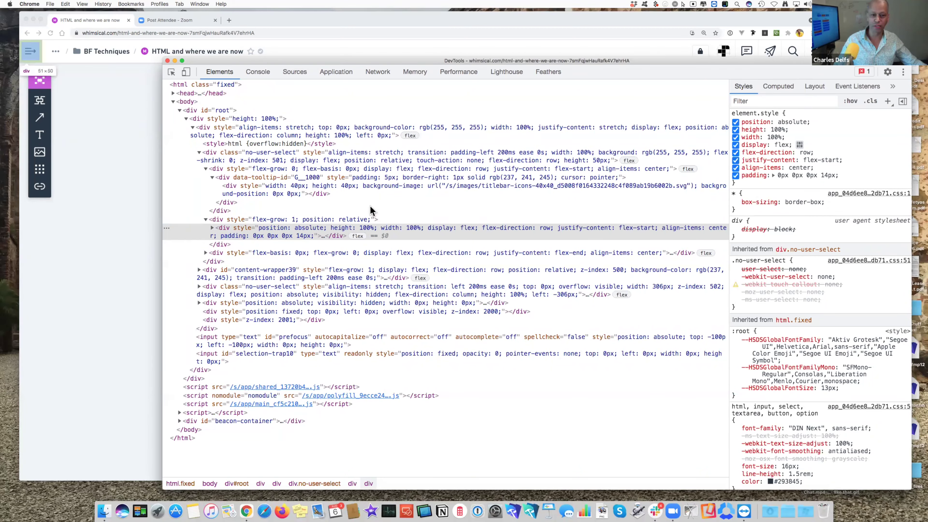
{"action": "left_click", "coordinate": [435, 168]}
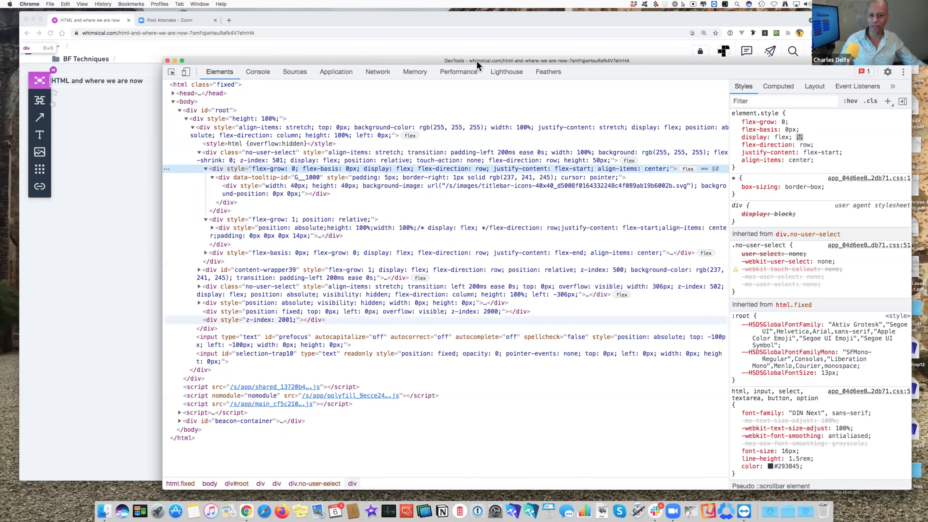
{"action": "left_click_drag", "start_coordinate": [477, 60], "coordinate": [479, 63]}
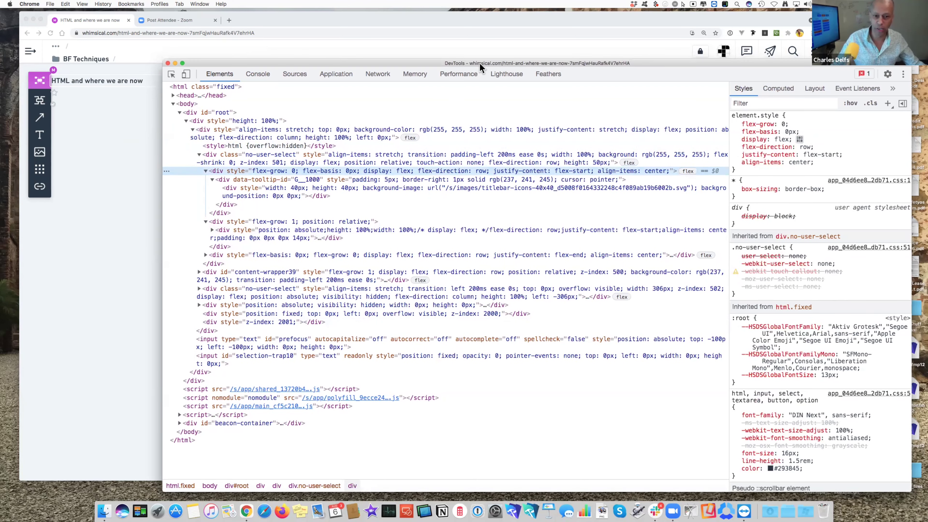
Shift the DevTools window slightly and bring the Whimsical board with the HTML mind map back to the front.
{"action": "left_click_drag", "start_coordinate": [493, 64], "coordinate": [489, 71]}
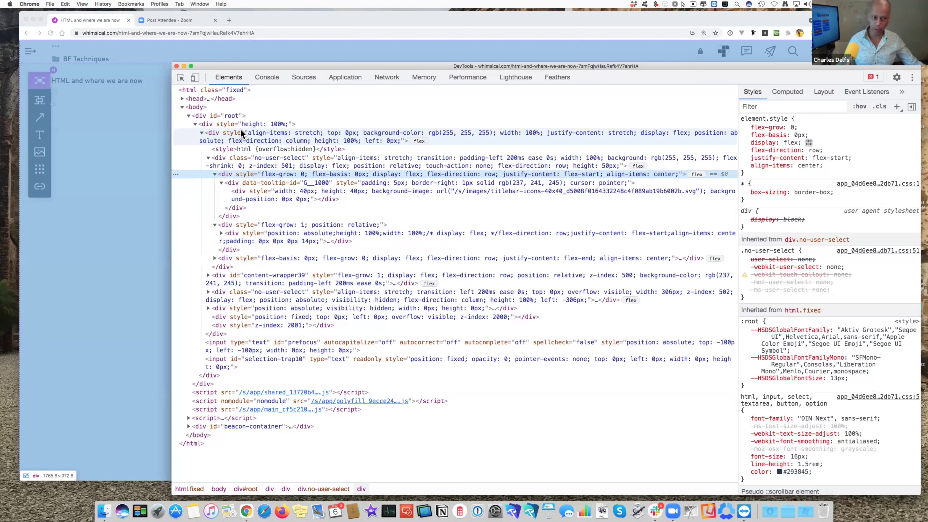
{"action": "left_click", "coordinate": [312, 20]}
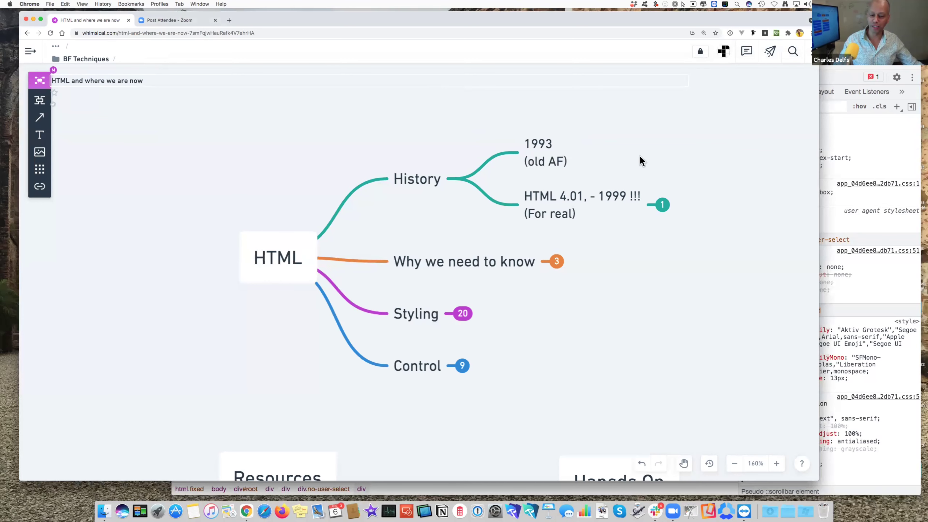
{"action": "scroll", "coordinate": [640, 158], "scroll_direction": "right", "scroll_amount": 5}
{"action": "scroll", "coordinate": [641, 157], "scroll_direction": "up", "scroll_amount": 2}
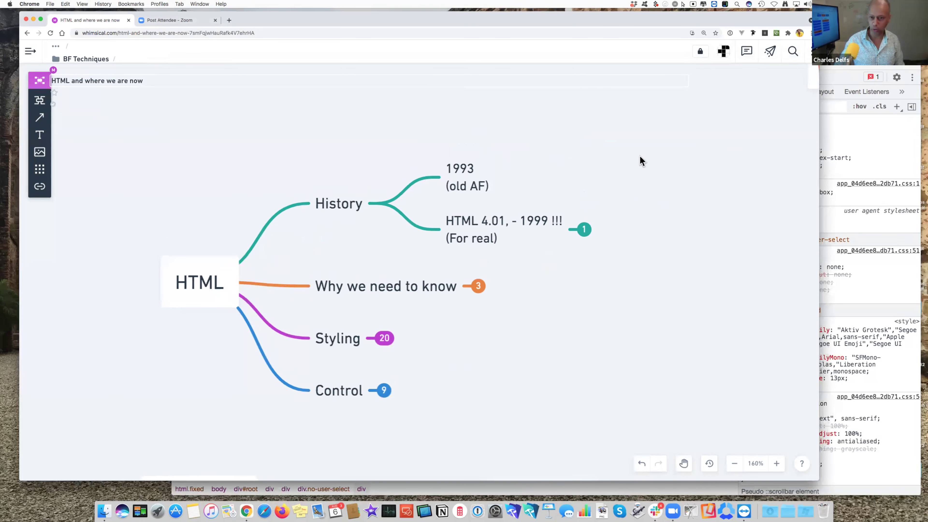
Examine the photo of the man beside a computer, located above the HTML5 logo on the board.
{"action": "scroll", "coordinate": [699, 131], "scroll_direction": "down", "scroll_amount": 5}
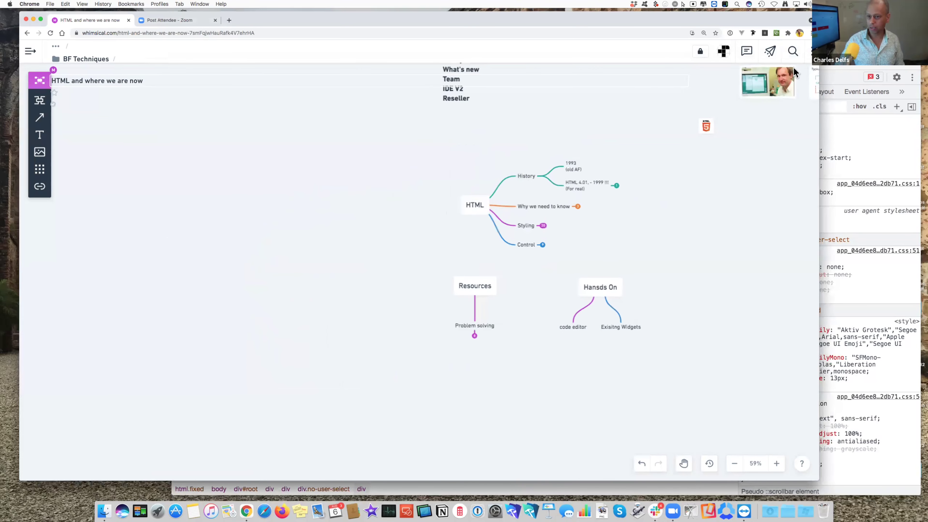
{"action": "scroll", "coordinate": [793, 67], "scroll_direction": "up", "scroll_amount": 3}
{"action": "scroll", "coordinate": [774, 100], "scroll_direction": "up", "scroll_amount": 6}
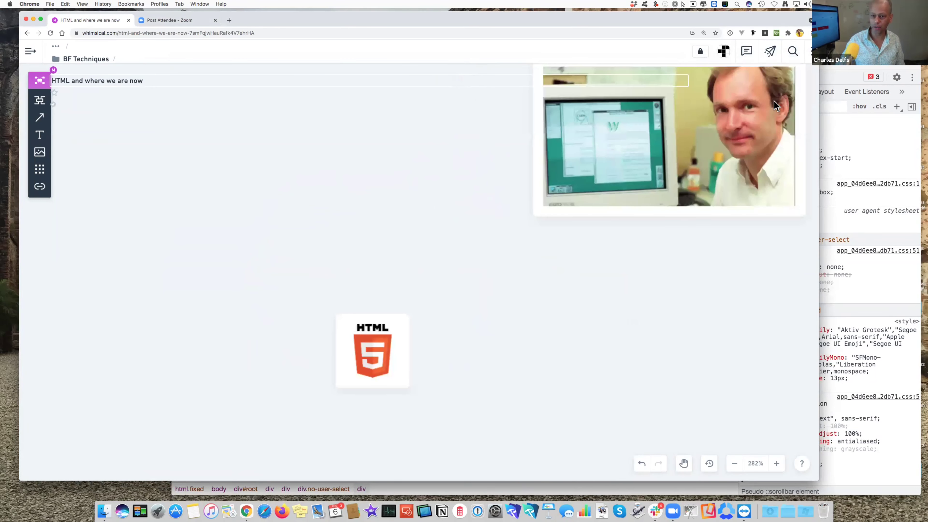
{"action": "scroll", "coordinate": [774, 100], "scroll_direction": "up", "scroll_amount": 1}
{"action": "scroll", "coordinate": [774, 100], "scroll_direction": "right", "scroll_amount": 5}
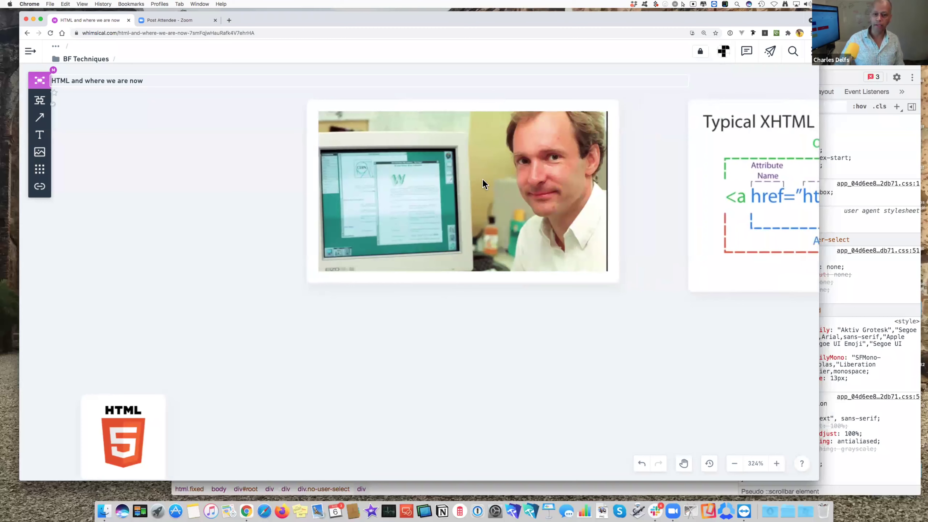
{"action": "scroll", "coordinate": [548, 160], "scroll_direction": "up", "scroll_amount": 2}
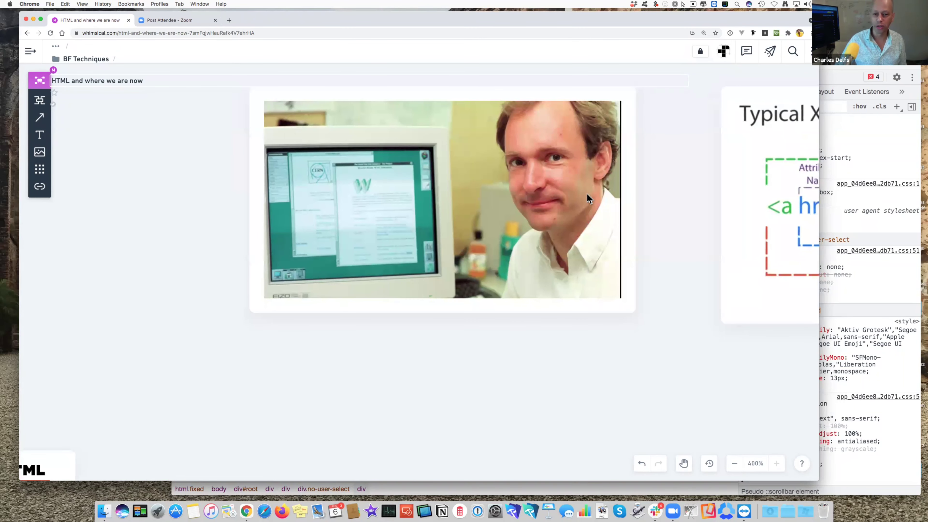
{"action": "scroll", "coordinate": [594, 185], "scroll_direction": "right", "scroll_amount": 5}
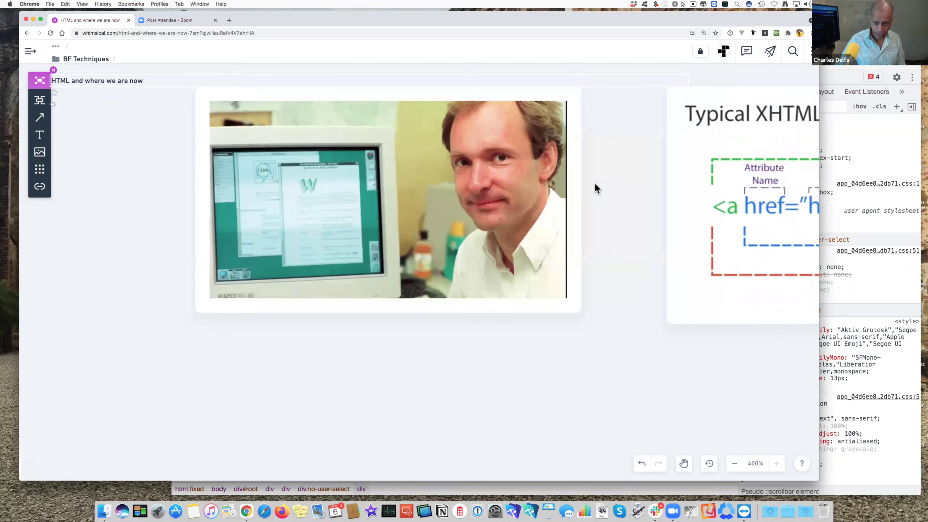
Examine the "Typical XHTML Element" diagram beside the photo, from its opening tag to its closing tag.
{"action": "scroll", "coordinate": [604, 201], "scroll_direction": "right", "scroll_amount": 3}
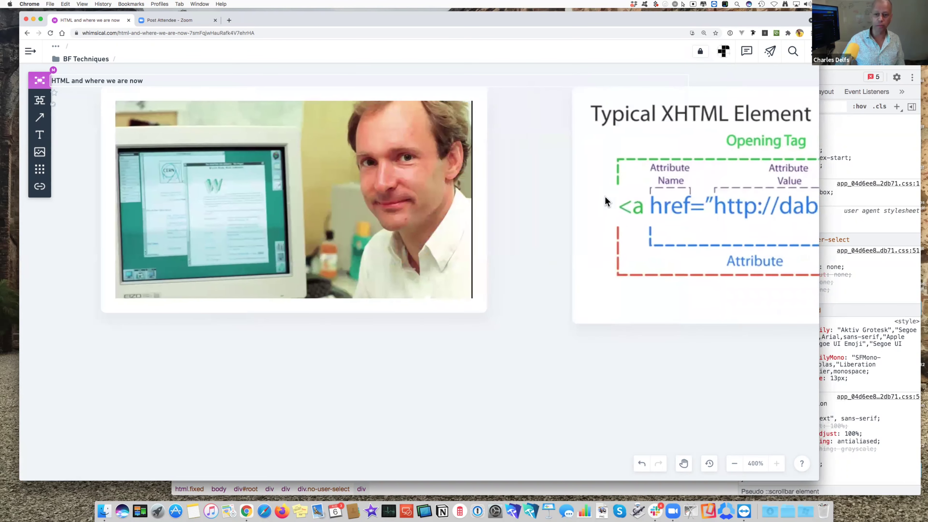
{"action": "scroll", "coordinate": [604, 201], "scroll_direction": "right", "scroll_amount": 12}
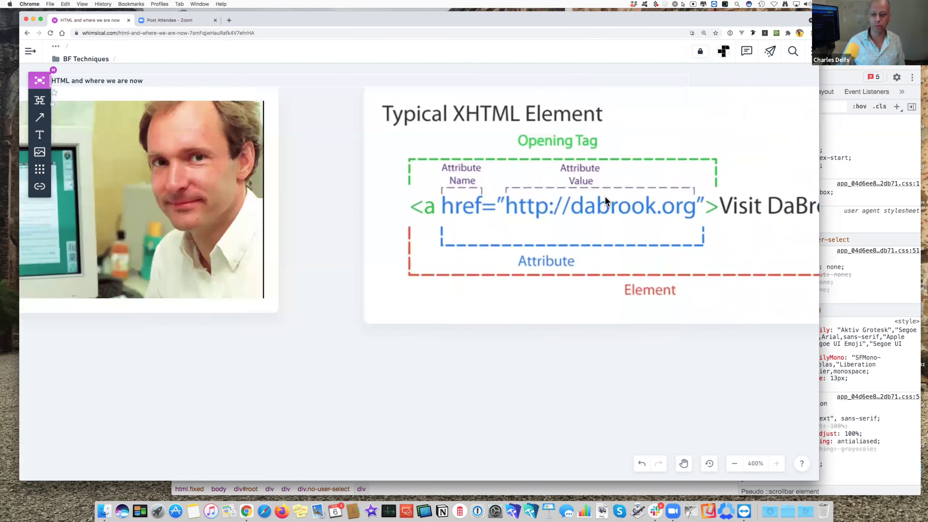
{"action": "scroll", "coordinate": [605, 199], "scroll_direction": "right", "scroll_amount": 2}
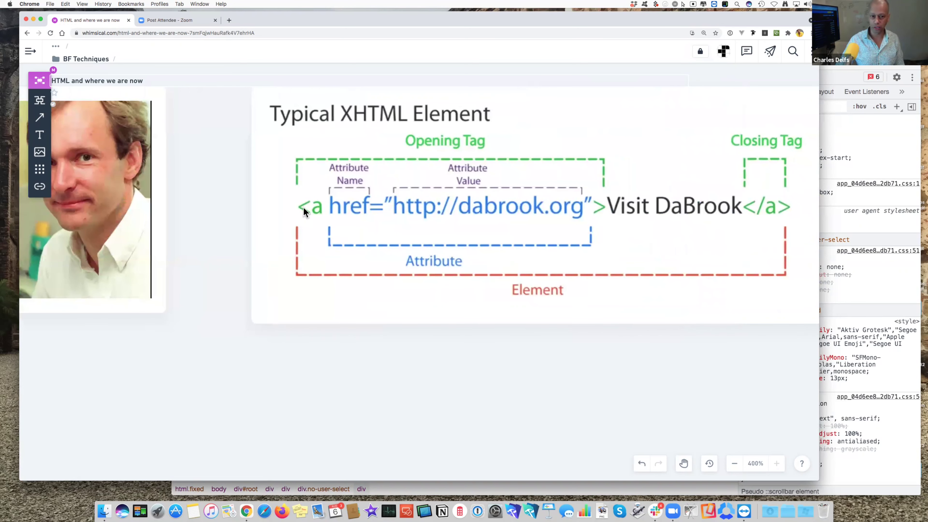
Return to the History branch of the HTML mind map and expand the collapsed child of "HTML 4.01, - 1999 !!!".
{"action": "scroll", "coordinate": [303, 206], "scroll_direction": "down", "scroll_amount": 10}
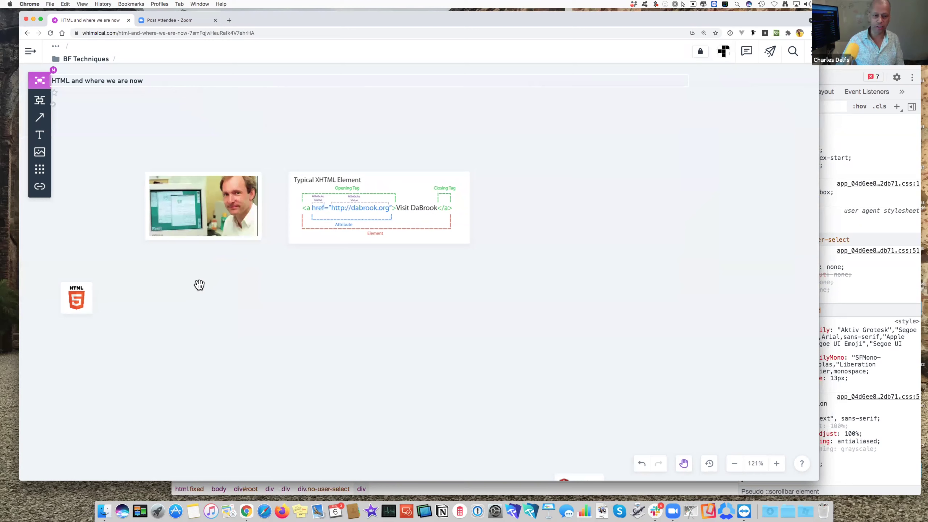
{"action": "scroll", "coordinate": [356, 292], "scroll_direction": "left", "scroll_amount": 5}
{"action": "scroll", "coordinate": [356, 291], "scroll_direction": "left", "scroll_amount": 8}
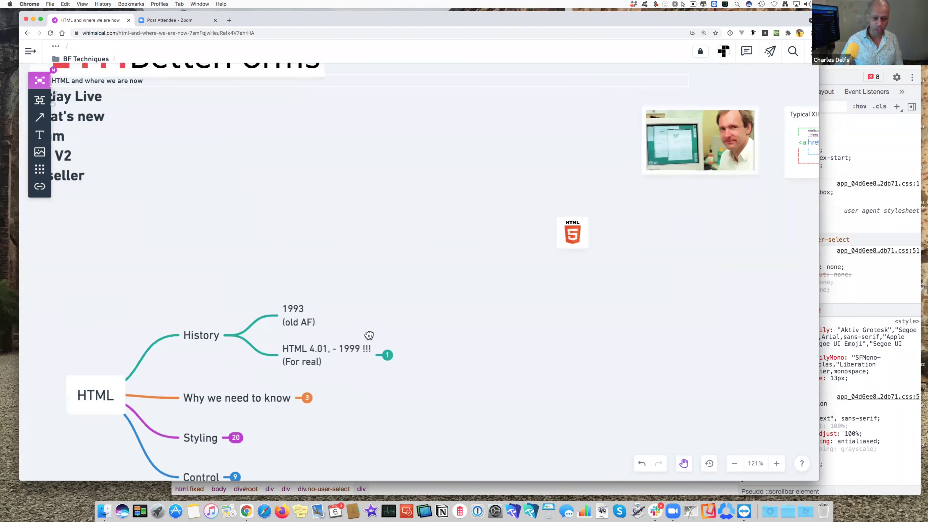
{"action": "scroll", "coordinate": [474, 222], "scroll_direction": "down", "scroll_amount": 4}
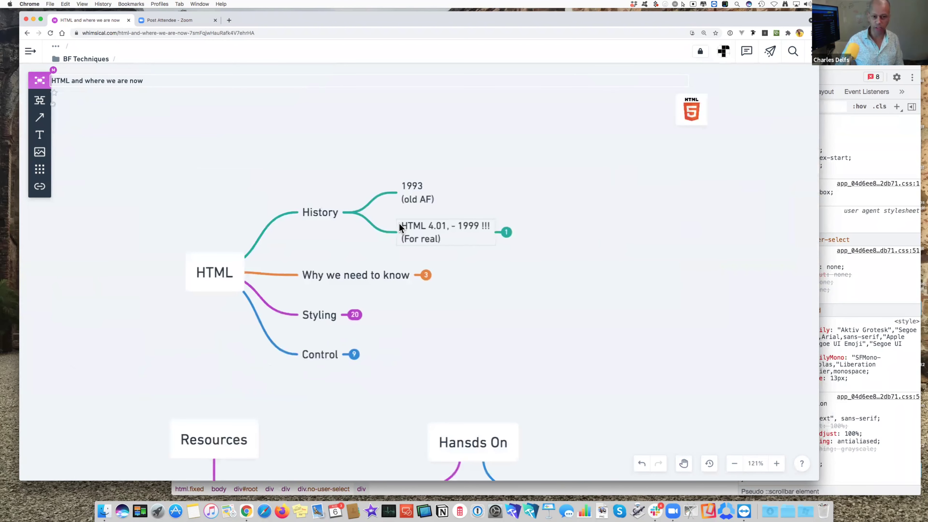
{"action": "scroll", "coordinate": [399, 227], "scroll_direction": "up", "scroll_amount": 6}
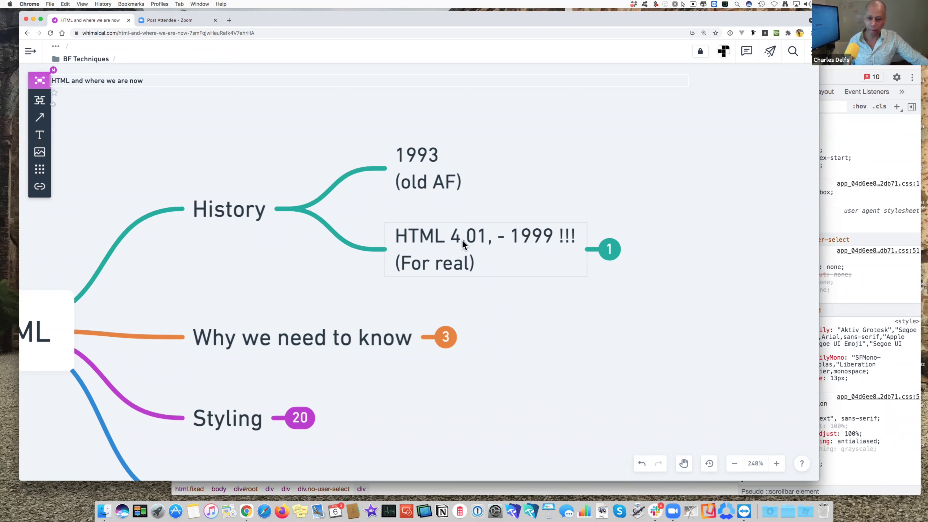
{"action": "scroll", "coordinate": [465, 239], "scroll_direction": "right", "scroll_amount": 5}
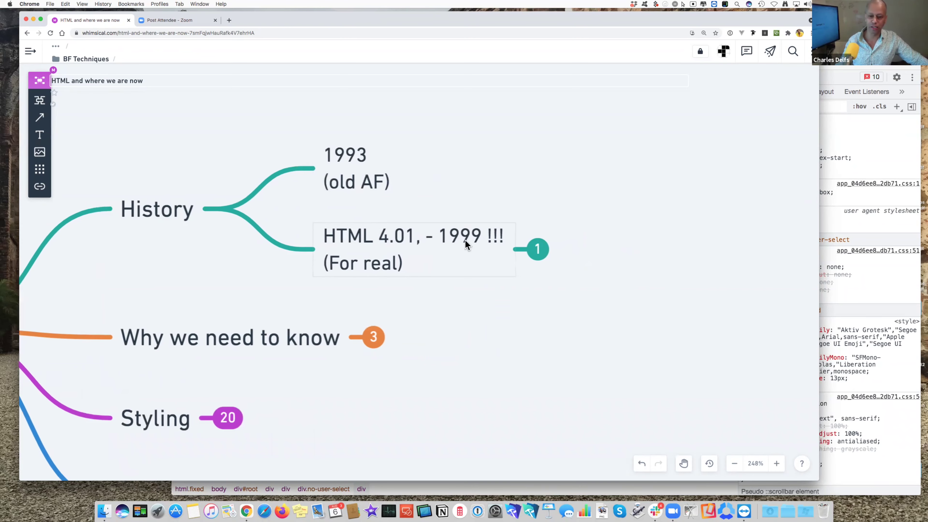
{"action": "left_click", "coordinate": [504, 249]}
{"action": "scroll", "coordinate": [499, 293], "scroll_direction": "right", "scroll_amount": 5}
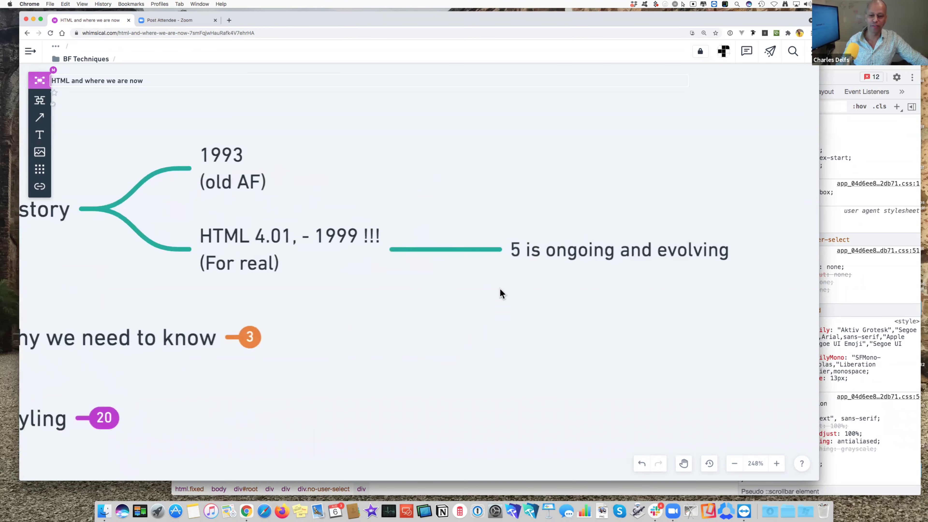